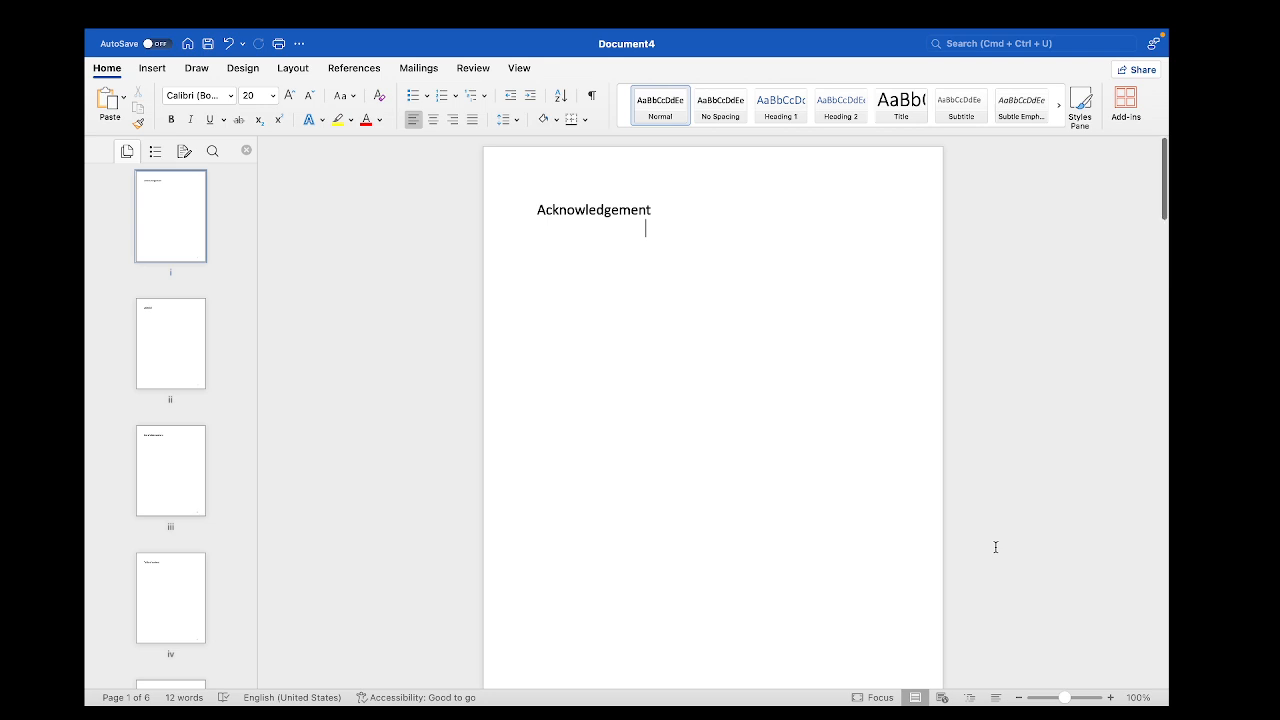
Look through the document's pages from Acknowledgement to Chapter 1, checking their headings and footer page numbers
scroll(996, 547, down, 1)
scroll(996, 547, up, 1)
scroll(848, 391, down, 2)
scroll(848, 391, up, 2)
scroll(543, 280, down, 1)
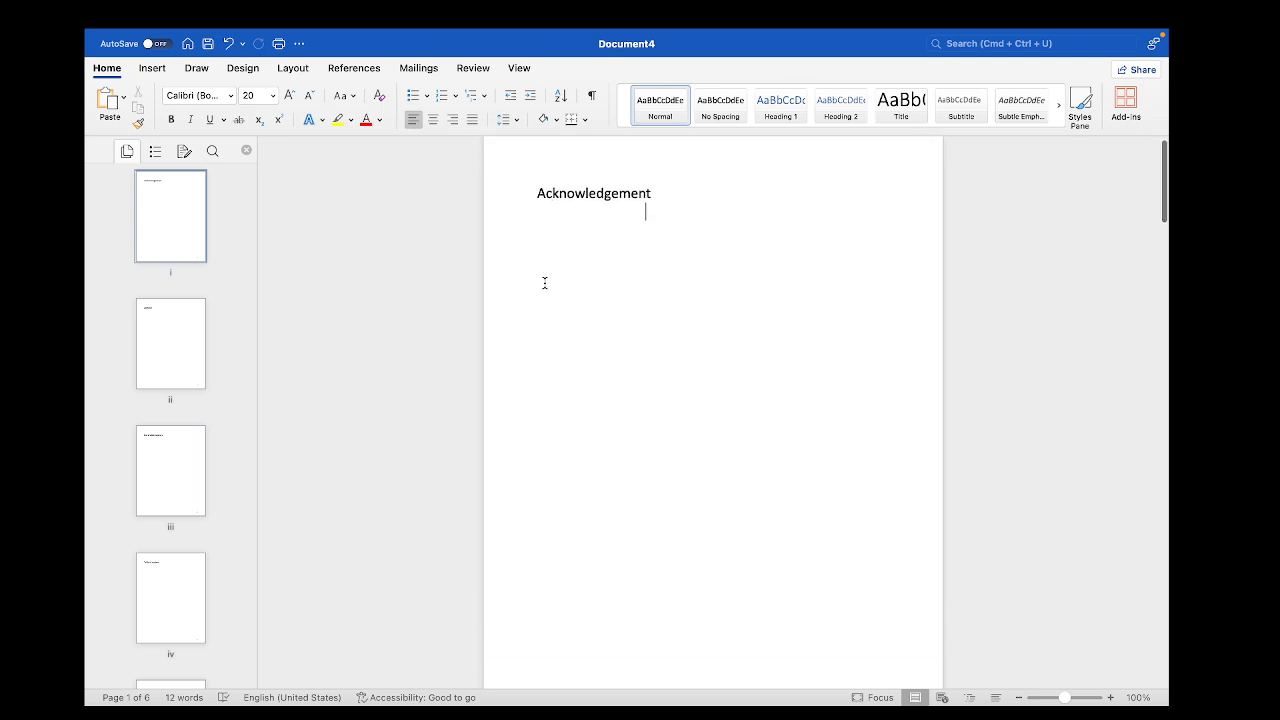
scroll(545, 283, down, 10)
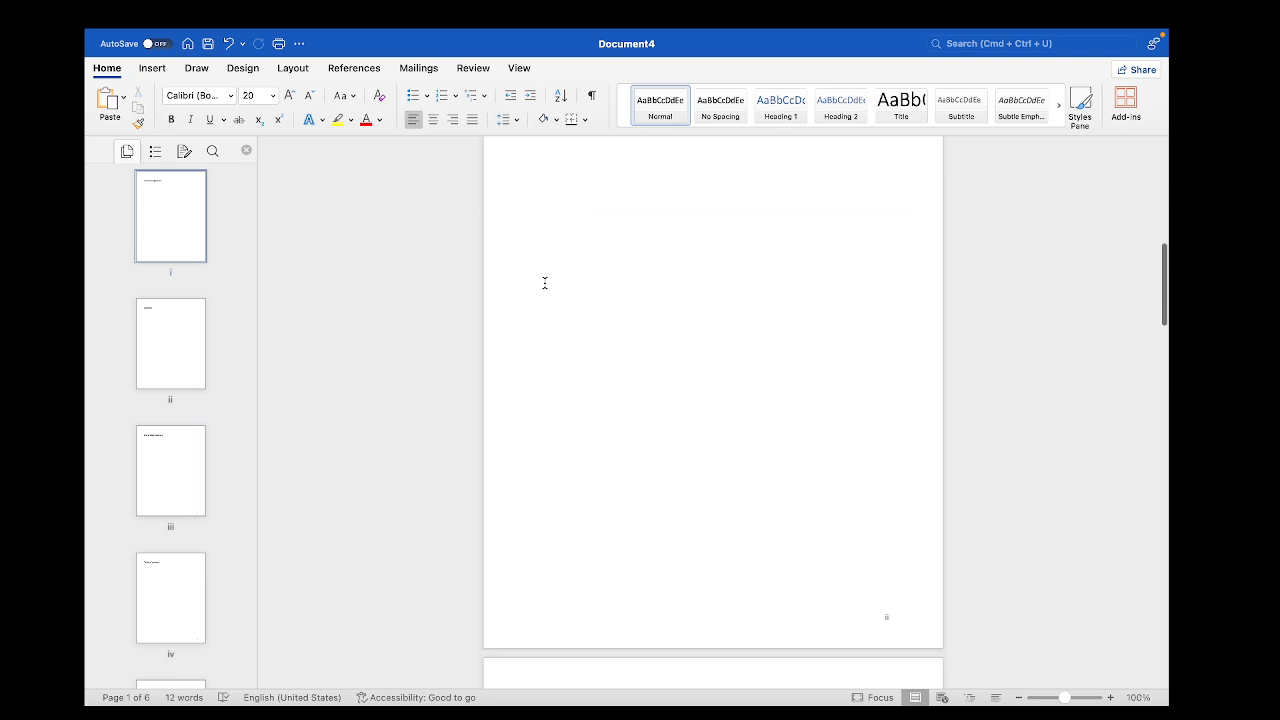
scroll(545, 283, down, 4)
scroll(545, 283, up, 10)
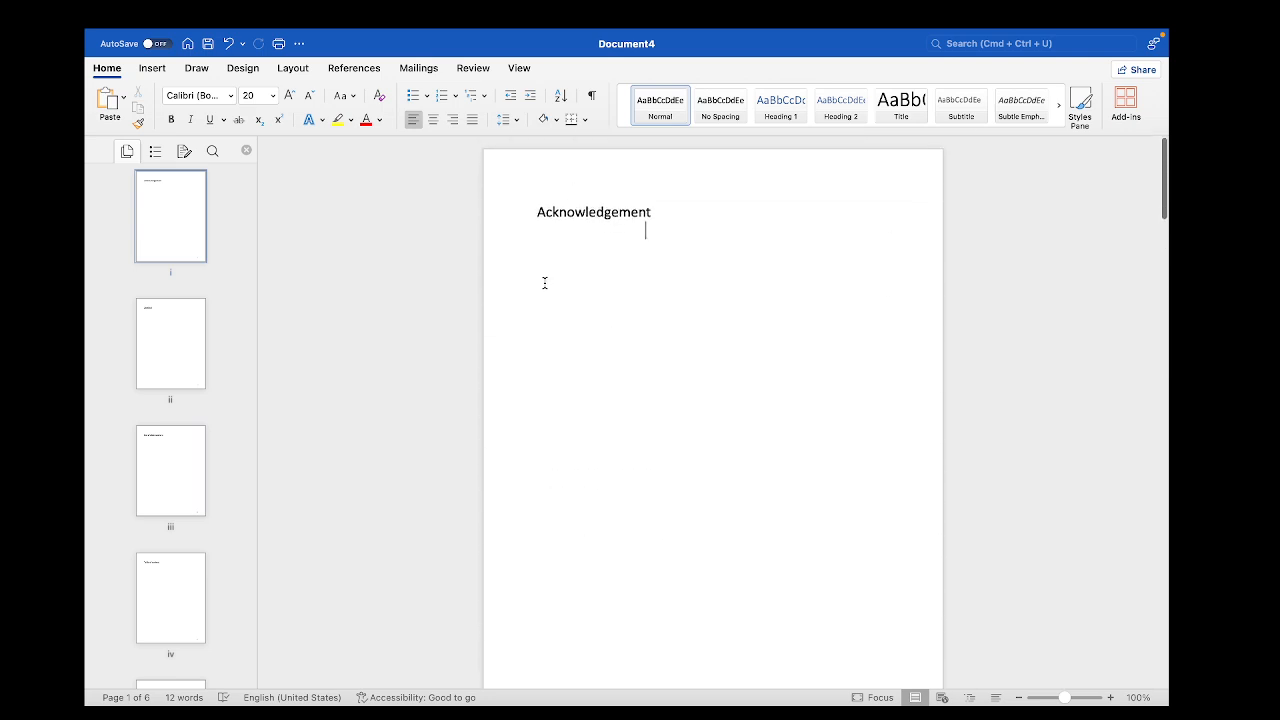
scroll(545, 283, down, 12)
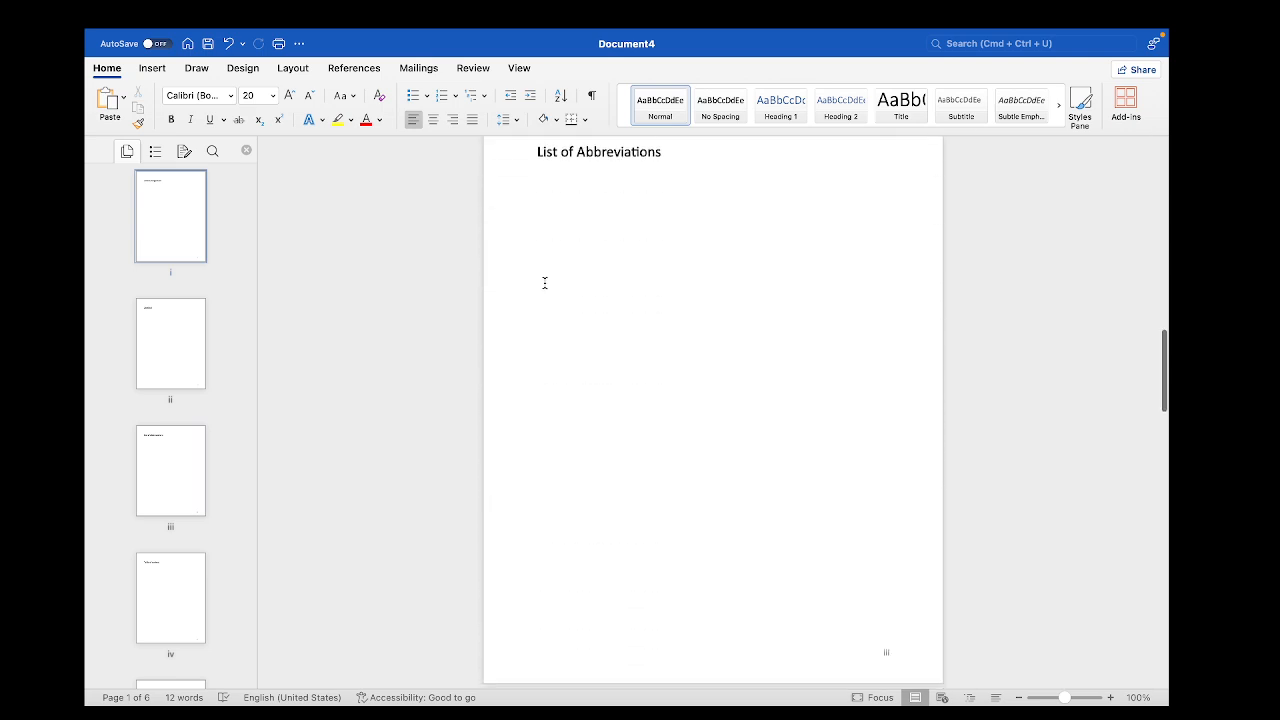
scroll(545, 283, down, 12)
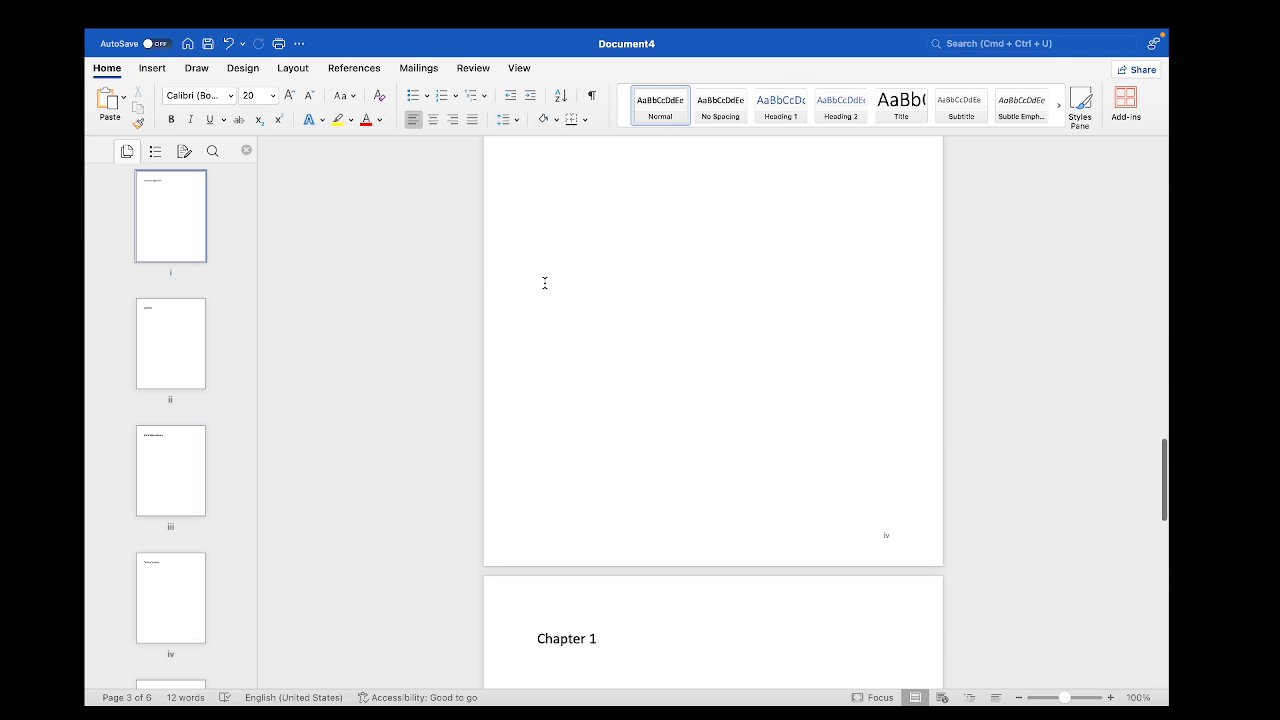
scroll(545, 283, down, 2)
scroll(545, 283, up, 12)
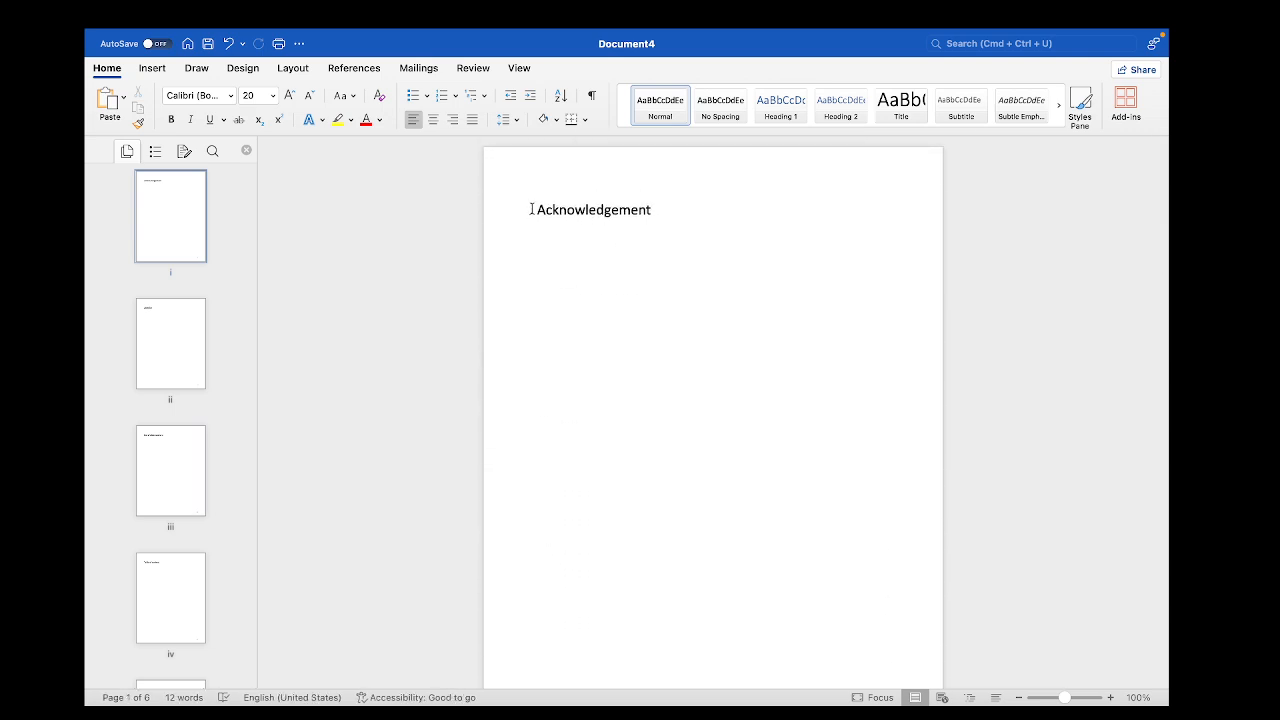
Examine the Acknowledgement, Abstract and Chapter 1 headings, selecting each to check its current style
drag(531, 209, 666, 209)
scroll(674, 357, down, 5)
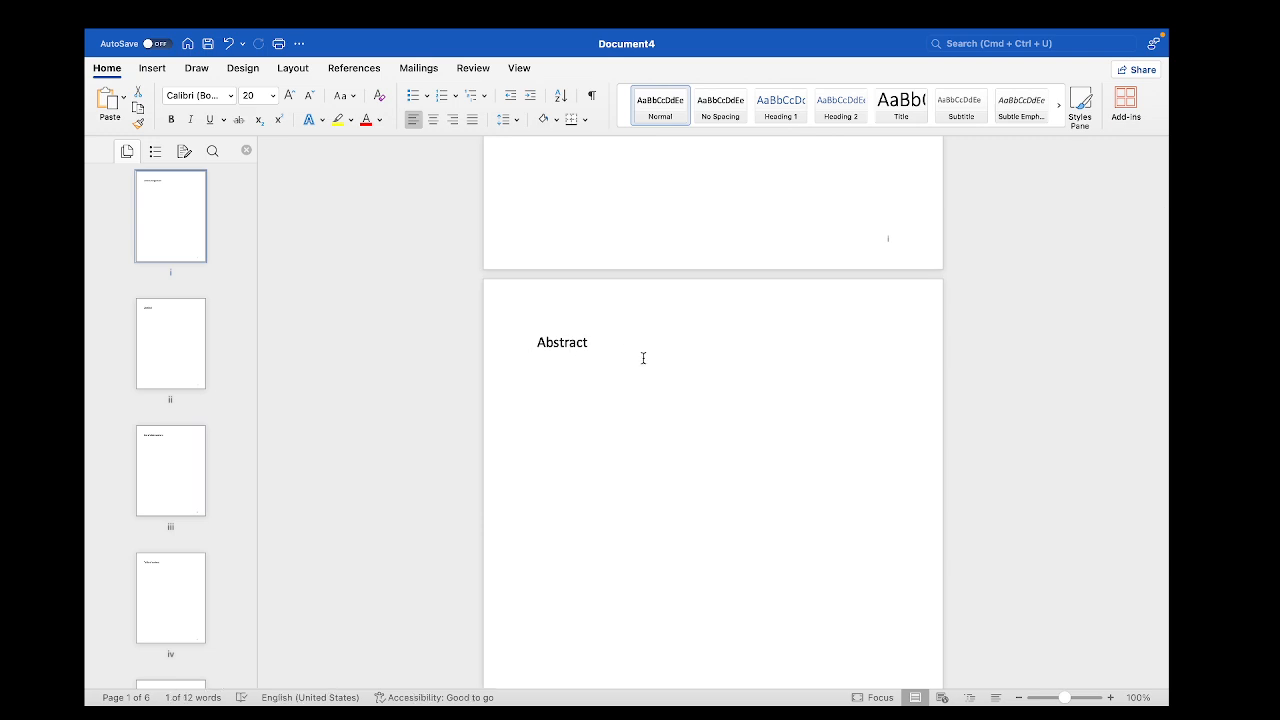
scroll(643, 358, down, 1)
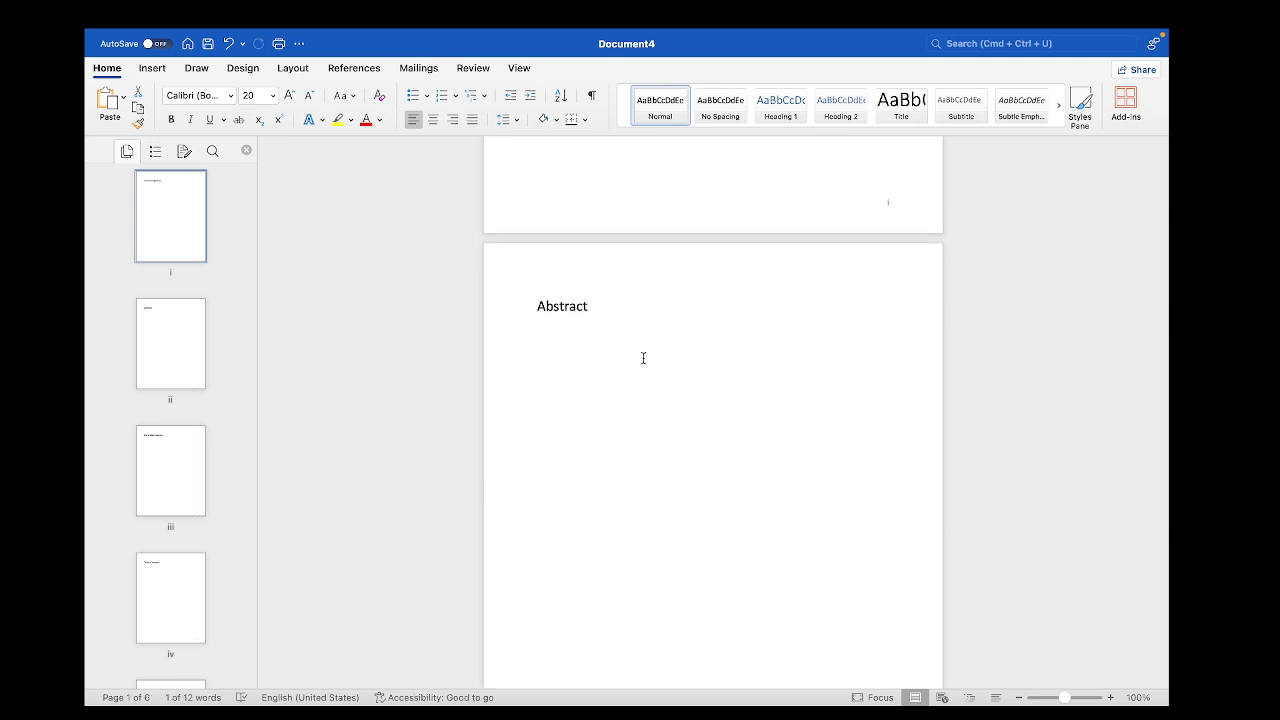
scroll(643, 358, up, 5)
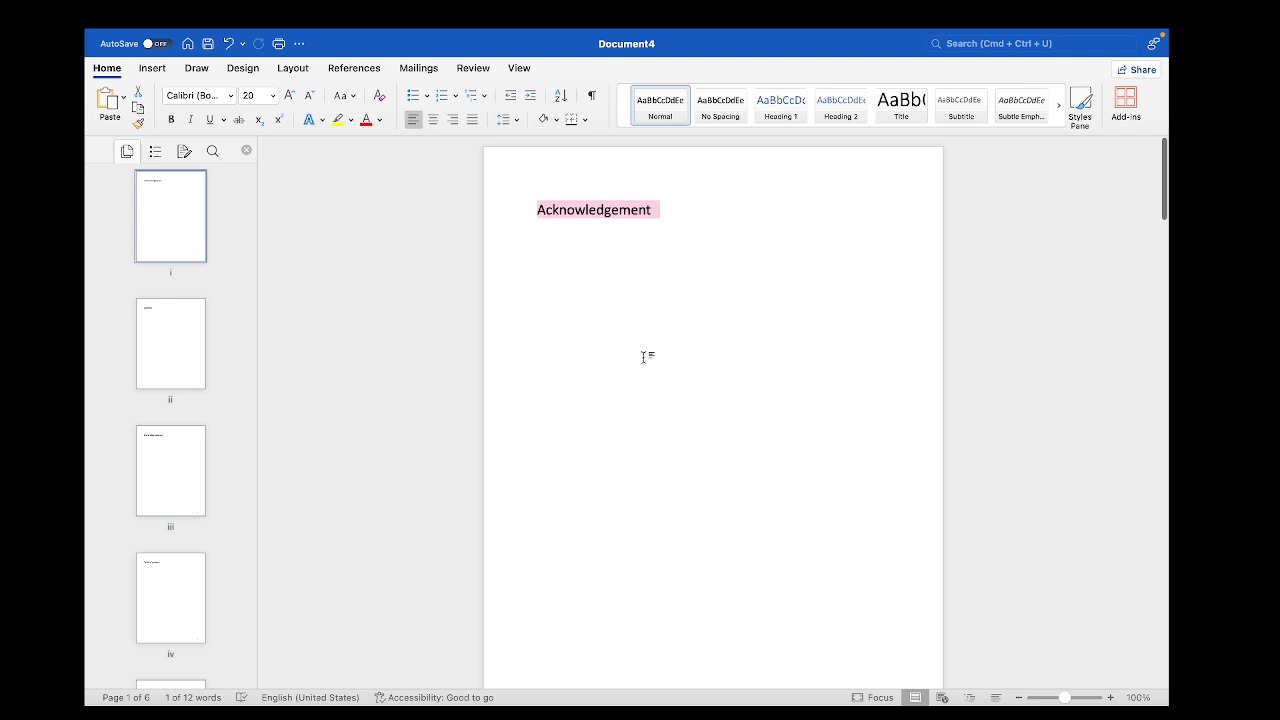
click(606, 304)
click(520, 209)
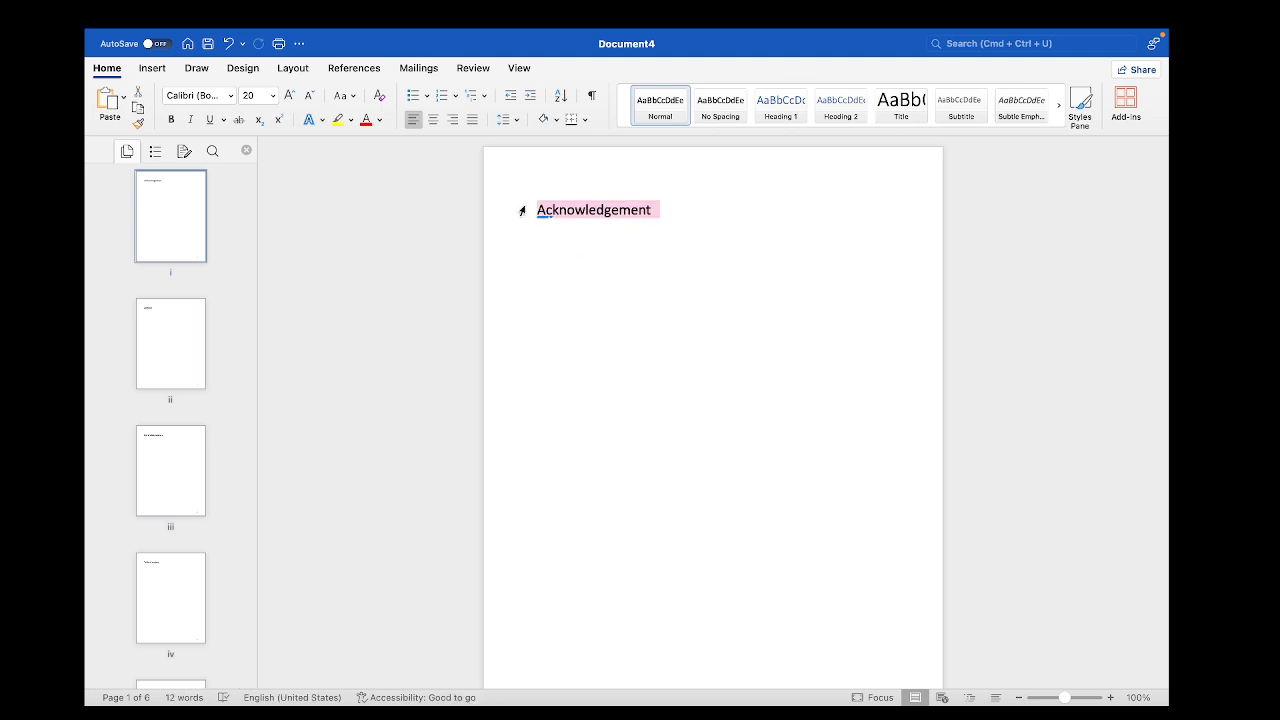
scroll(583, 317, down, 8)
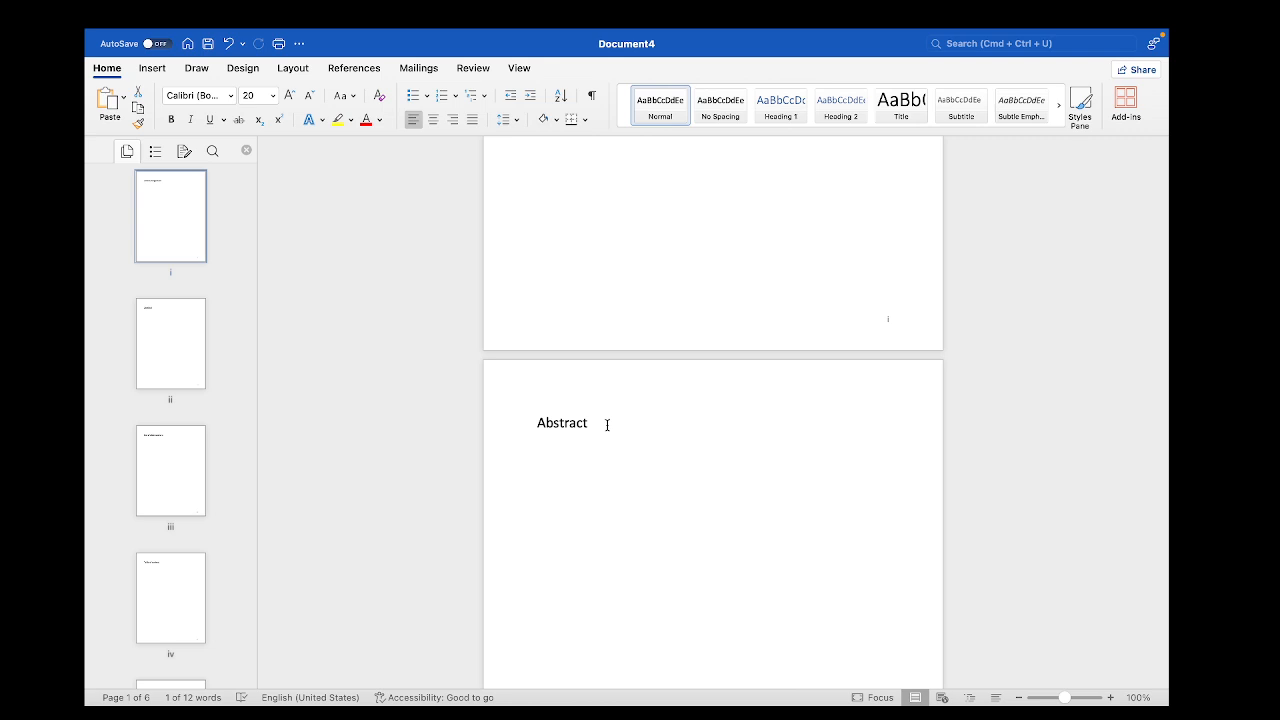
scroll(606, 424, up, 8)
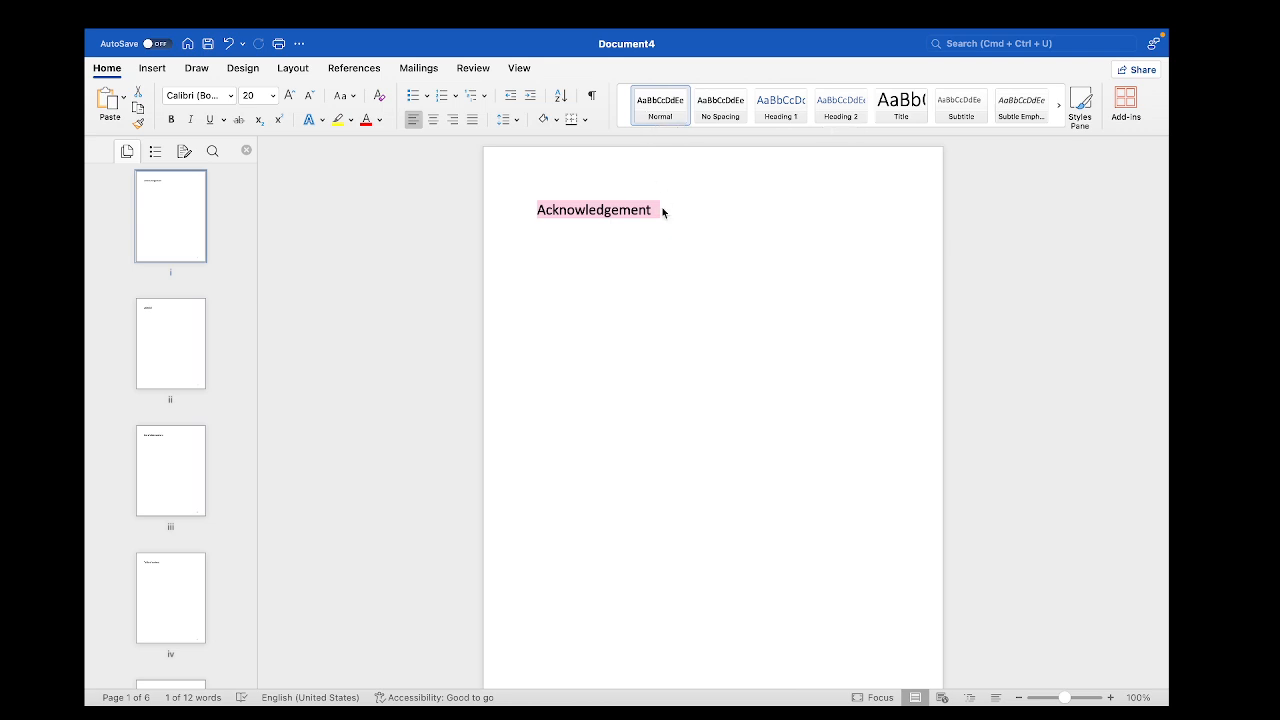
scroll(662, 207, down, 10)
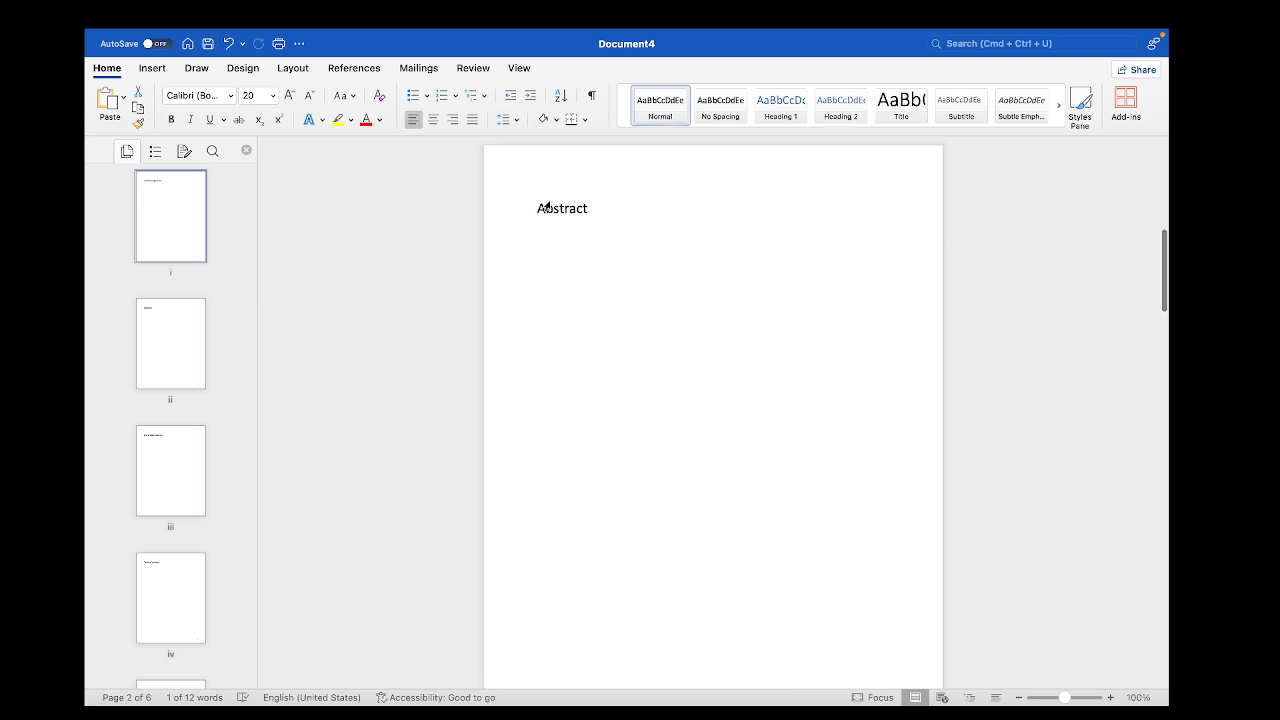
click(591, 208)
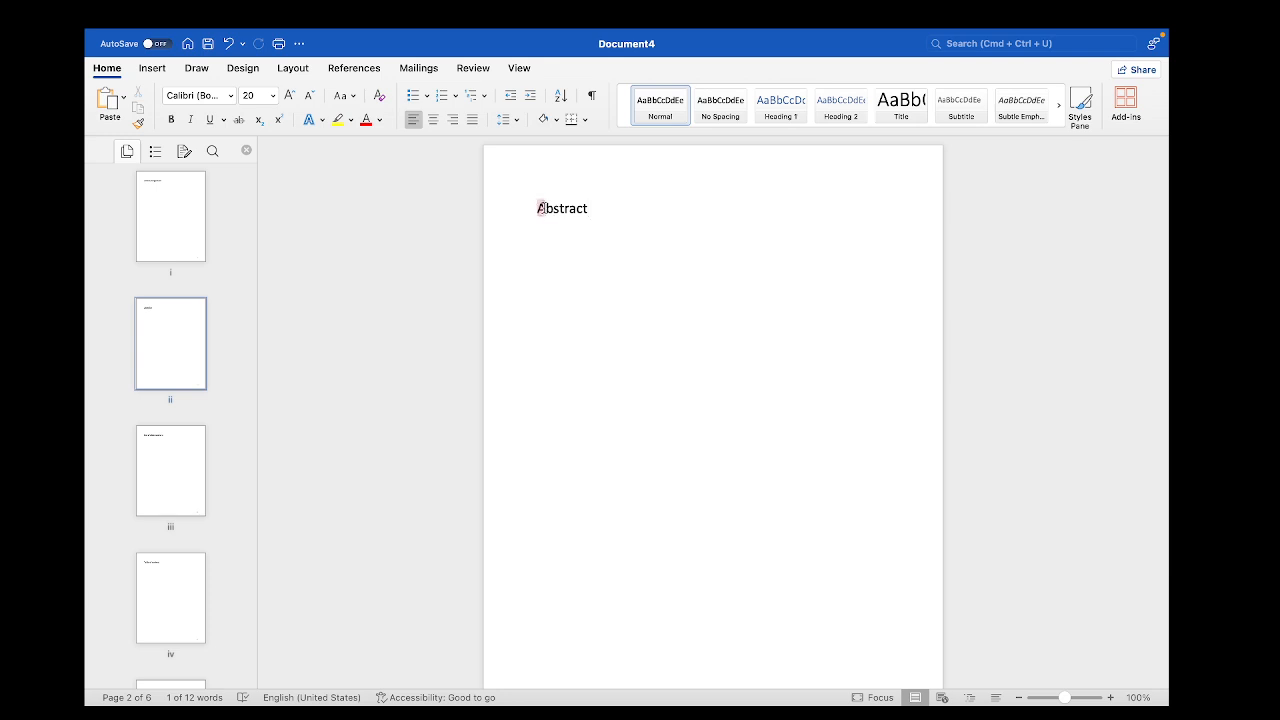
double_click(540, 208)
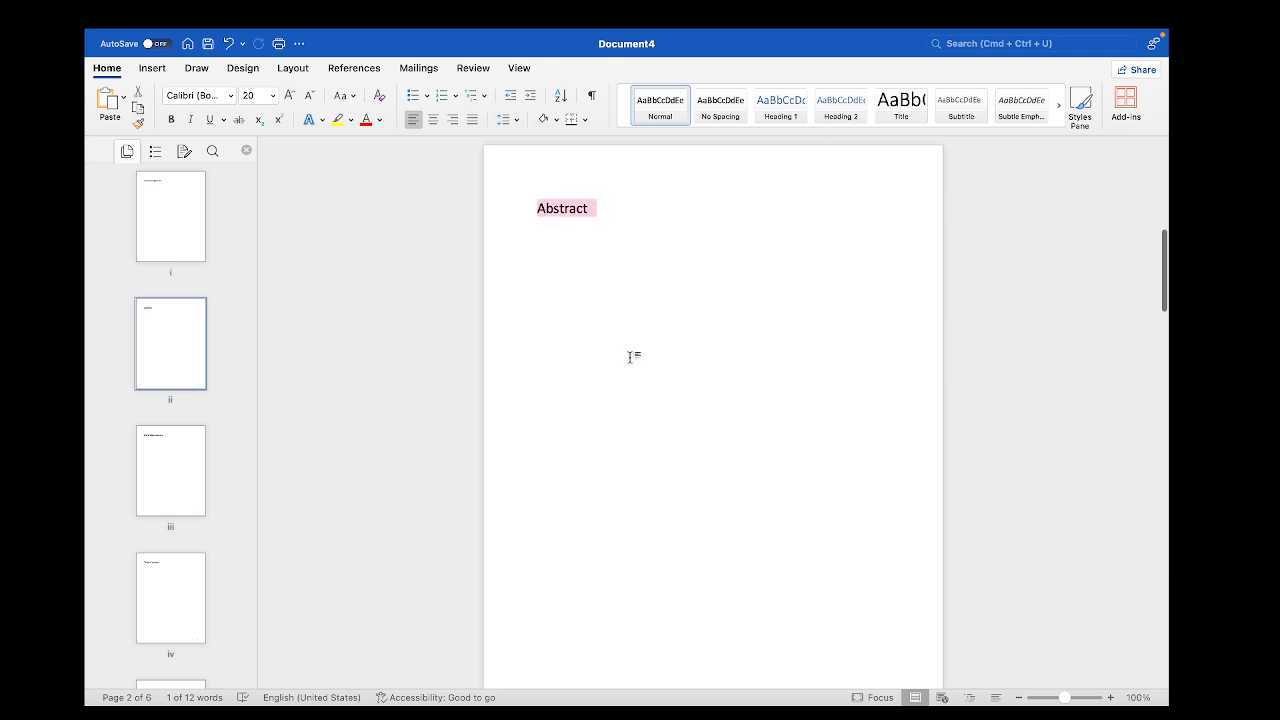
scroll(620, 352, down, 10)
scroll(616, 351, down, 7)
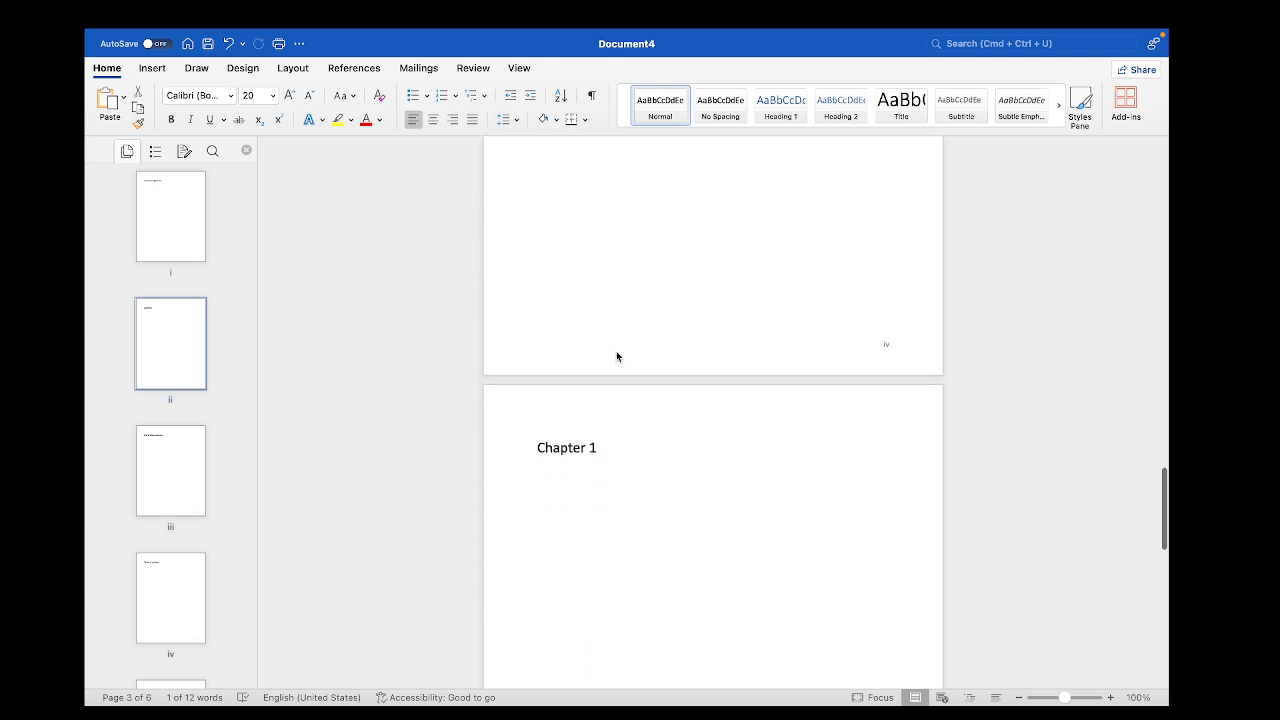
triple_click(541, 447)
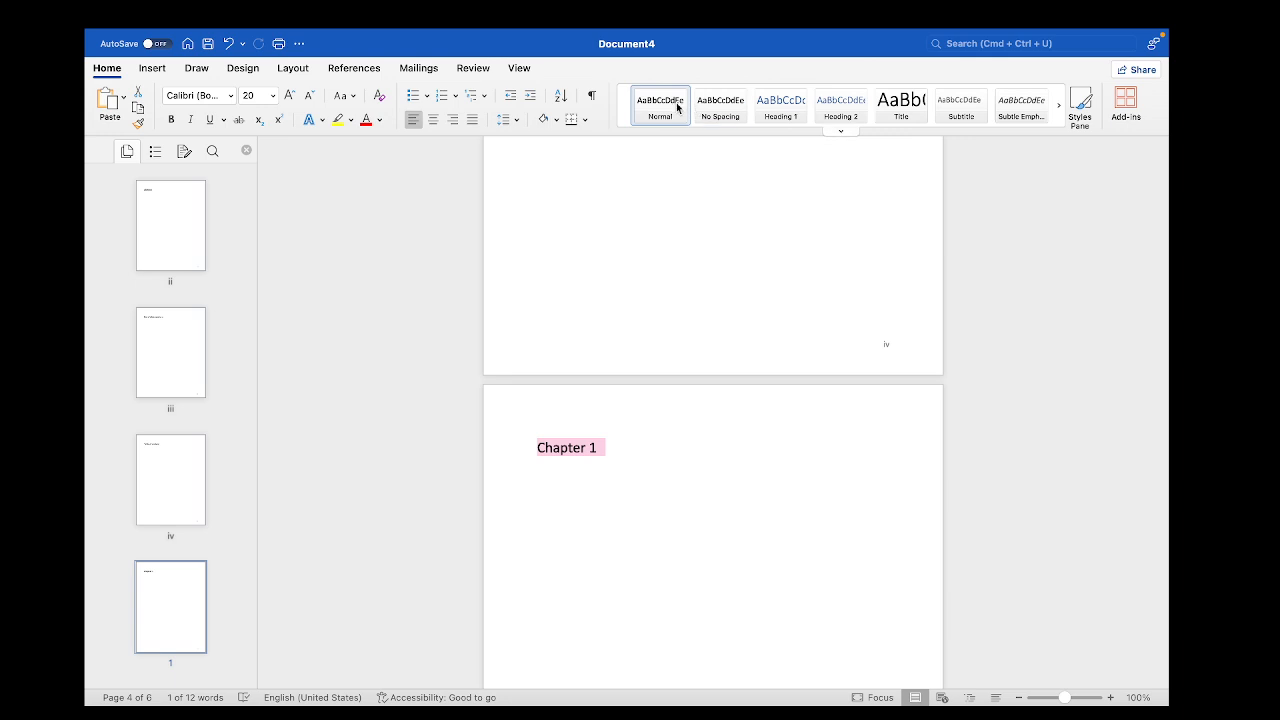
click(673, 517)
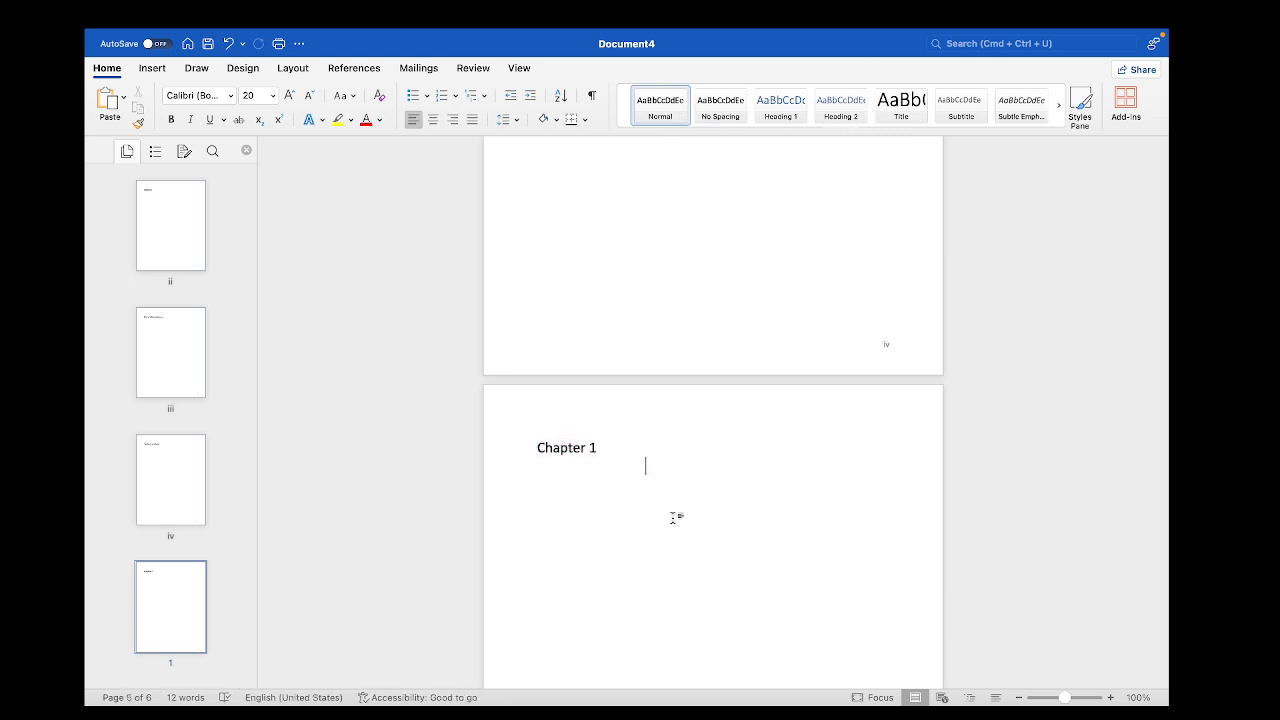
Apply the Heading 1 style to the Acknowledgement heading on the first page
scroll(673, 517, up, 20)
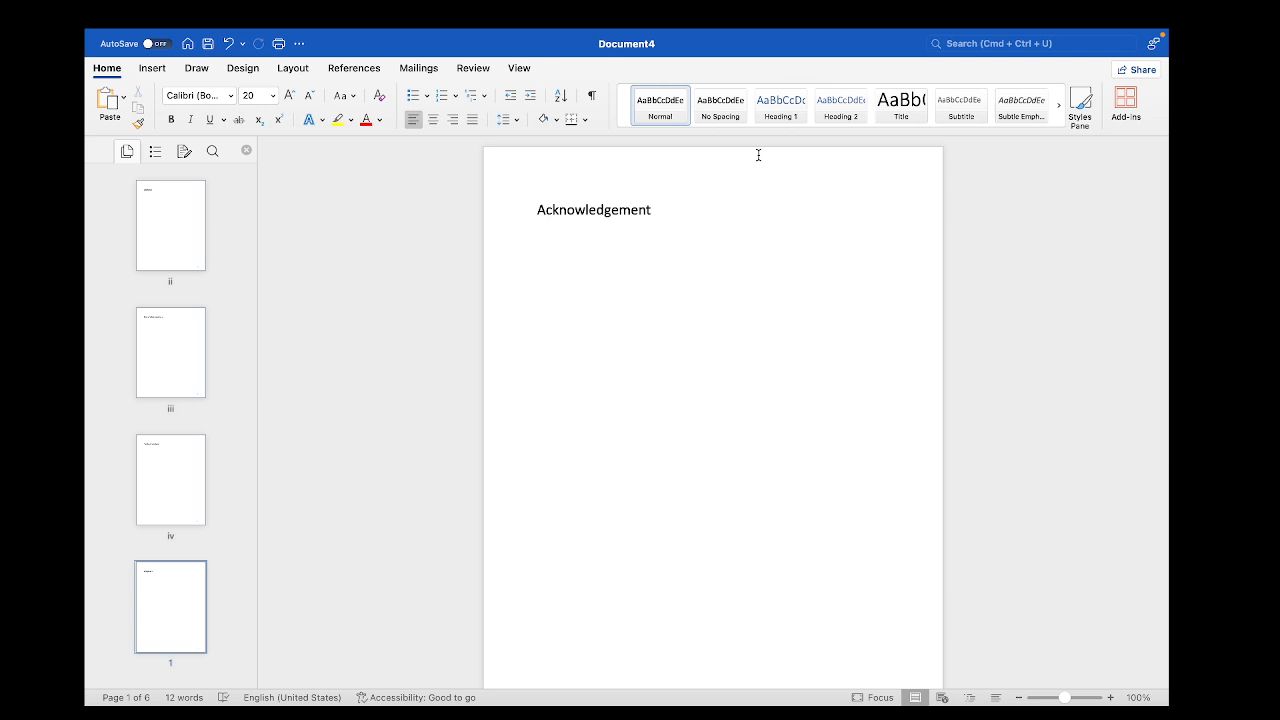
click(535, 210)
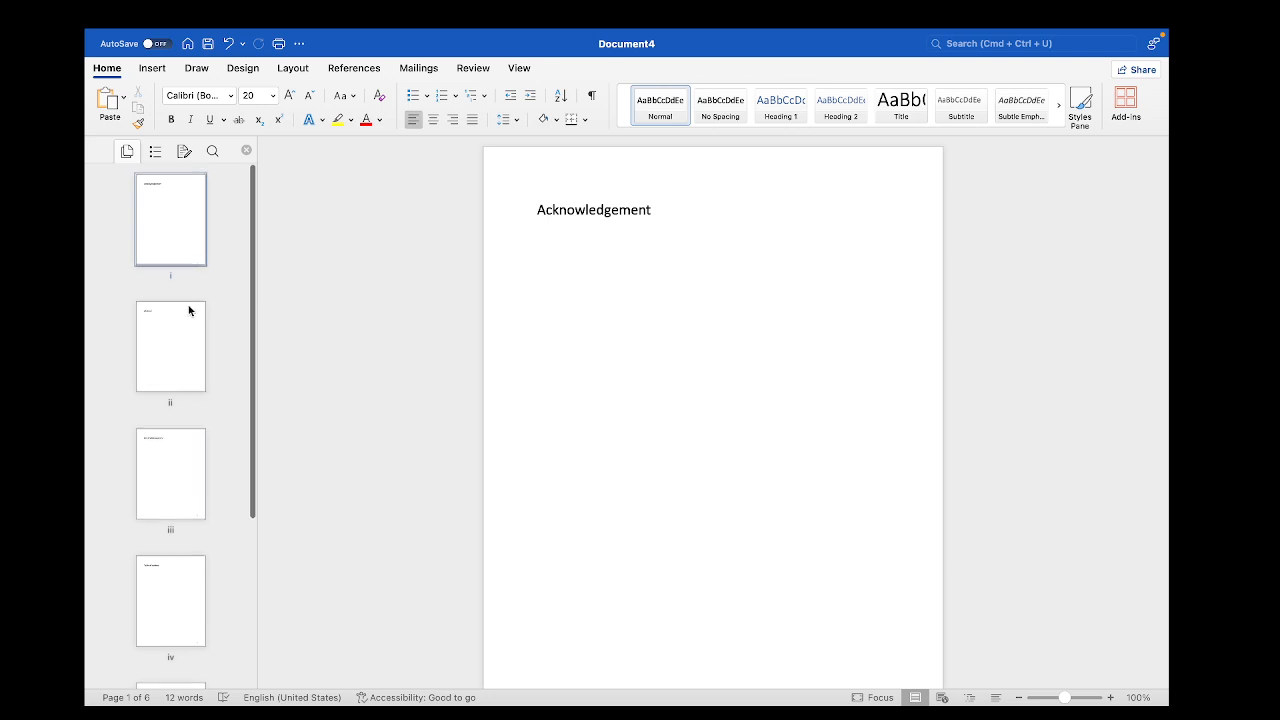
drag(535, 212, 697, 220)
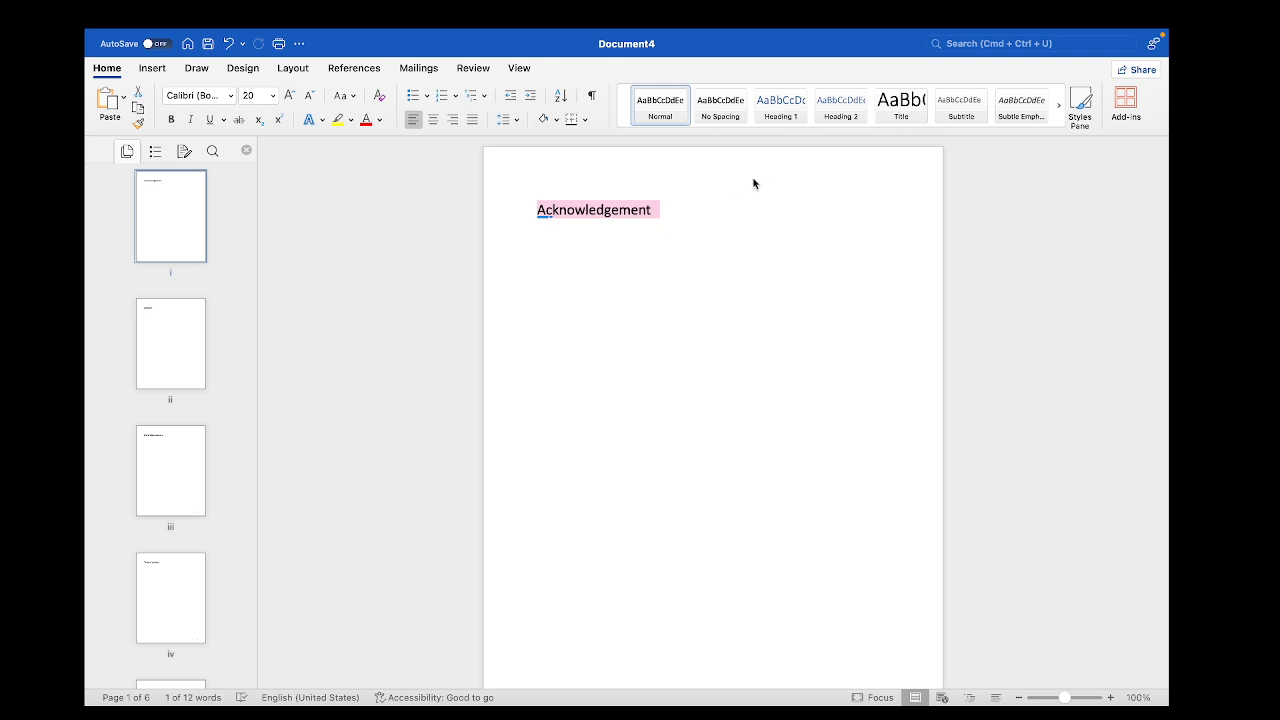
click(792, 113)
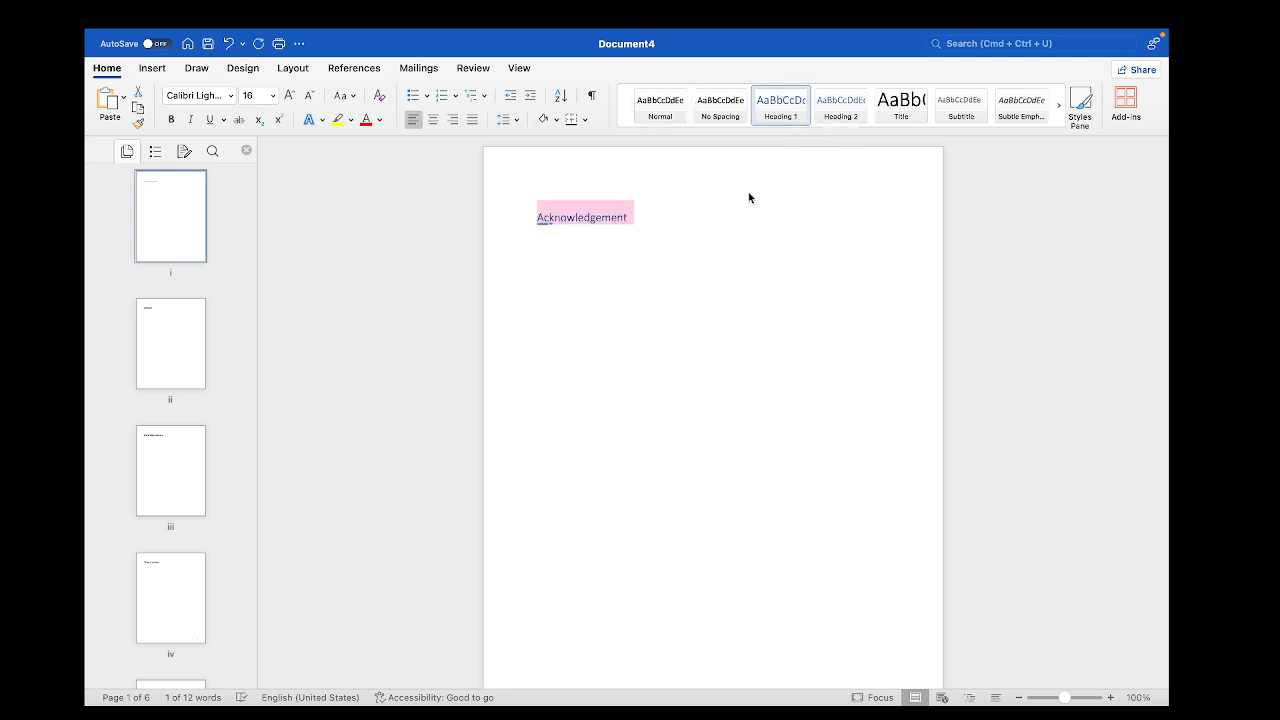
click(717, 193)
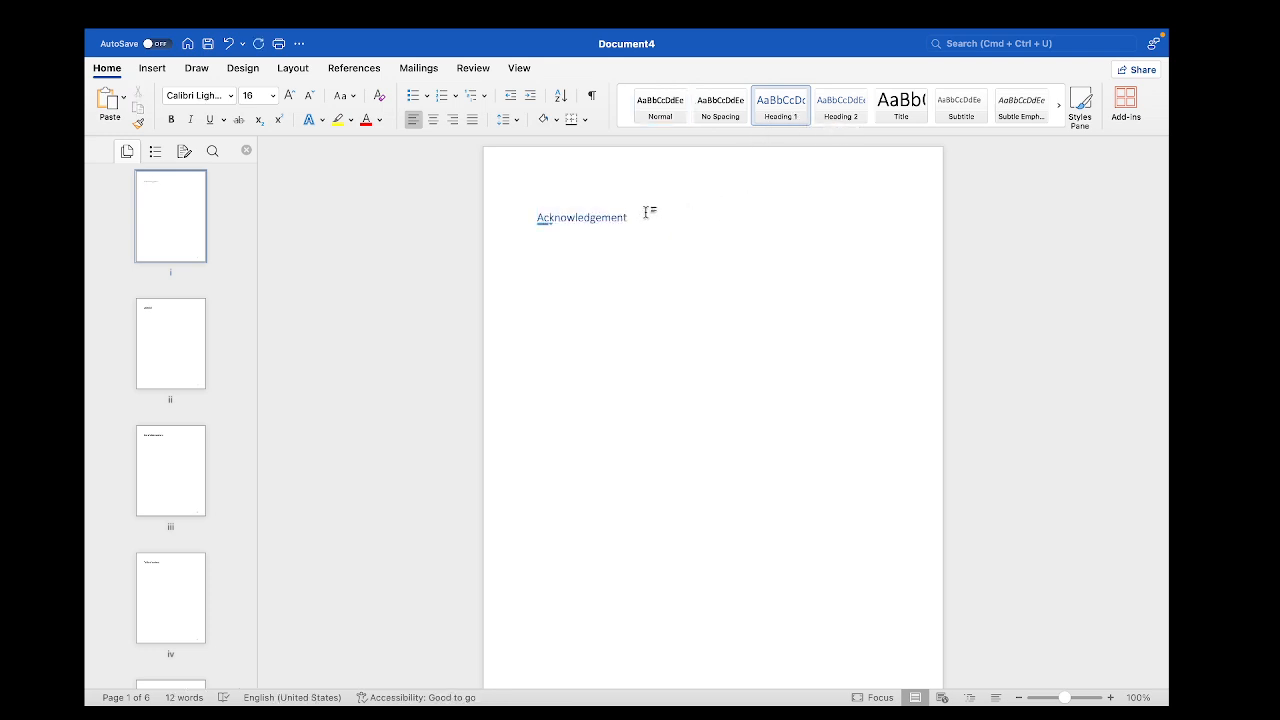
Modify the Heading 1 style, naming it My Headings
scroll(643, 209, up, 3)
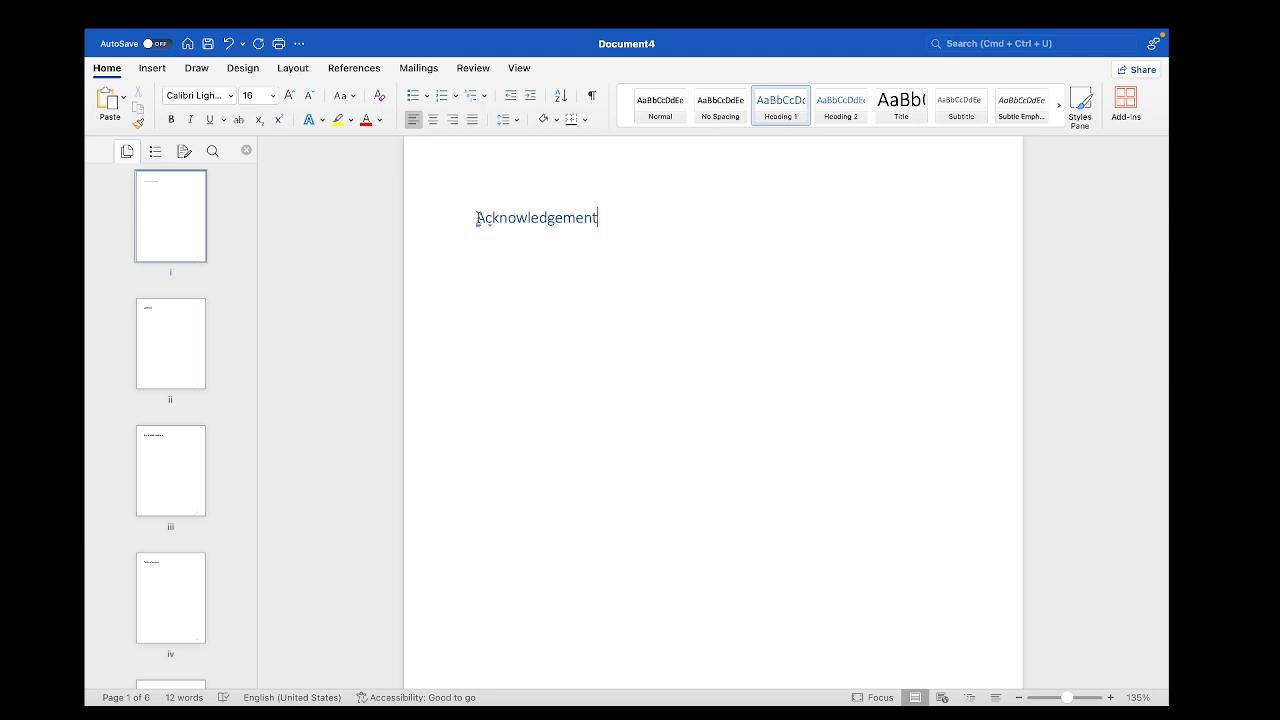
right_click(774, 118)
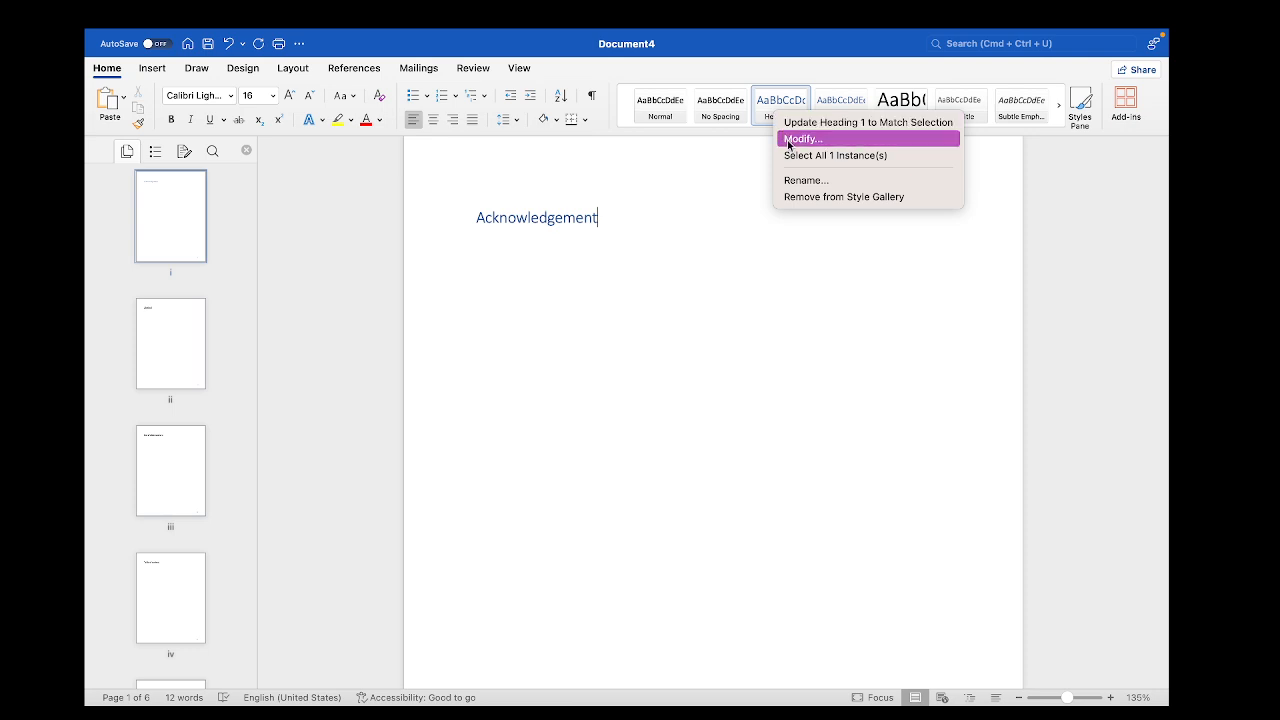
click(790, 136)
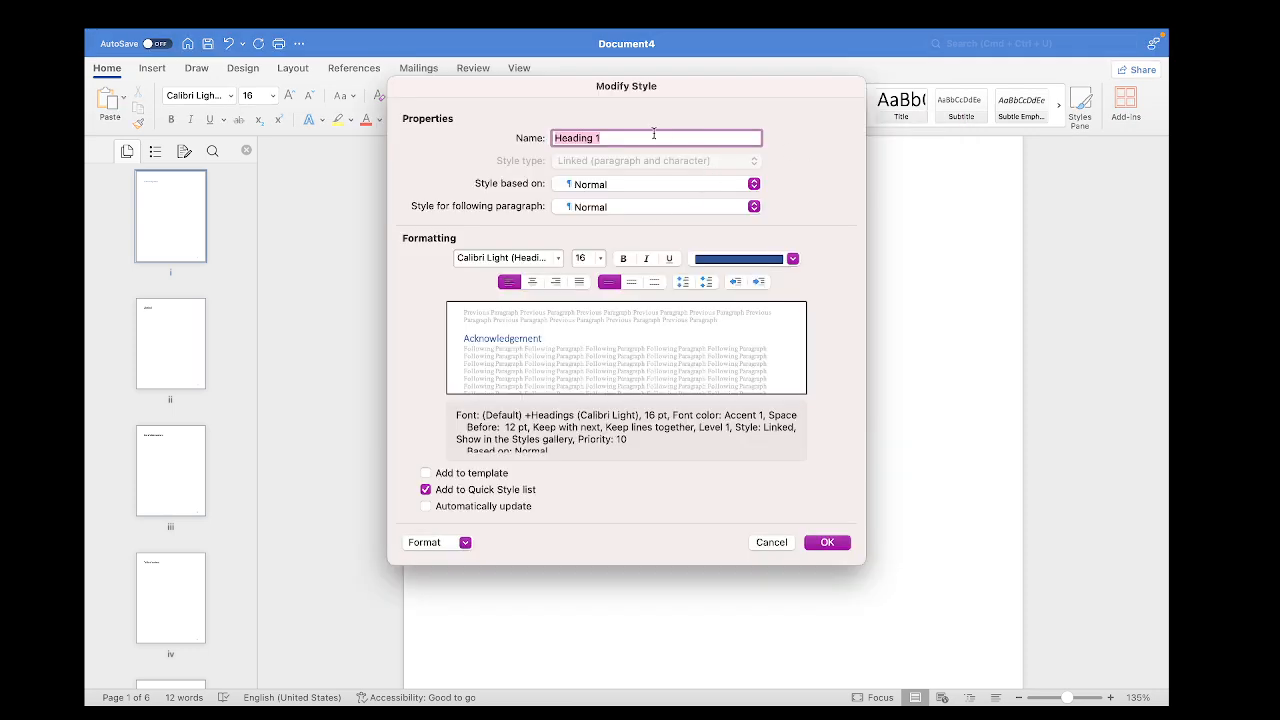
key(BackSpace)
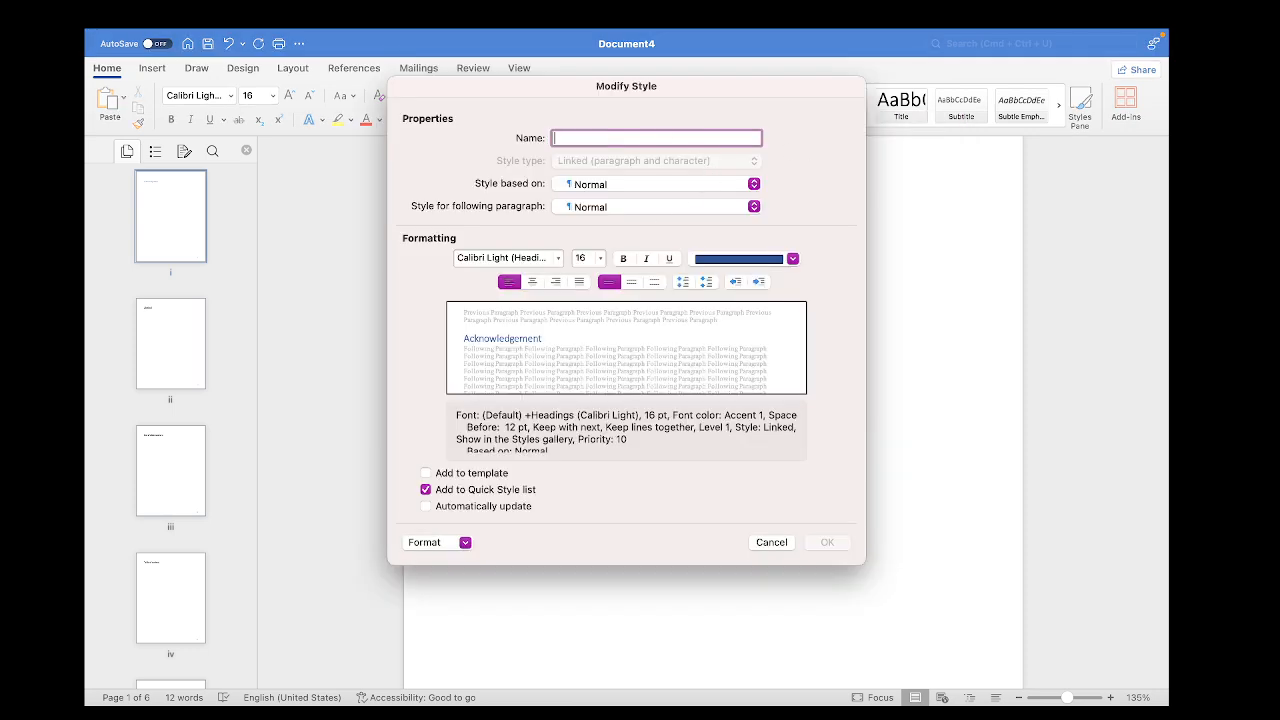
text(My HE)
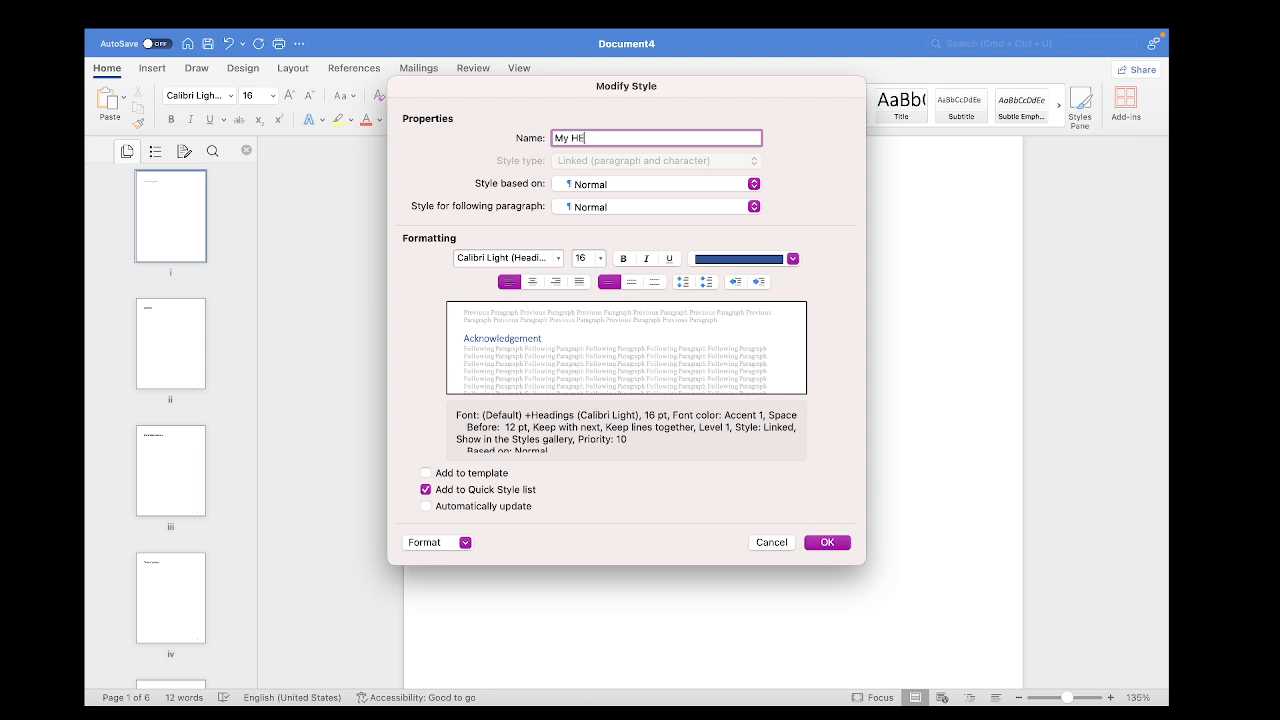
text(DING)
key(BackSpace)
key(BackSpace)
key(BackSpace)
key(BackSpace)
key(BackSpace)
text(eadings)
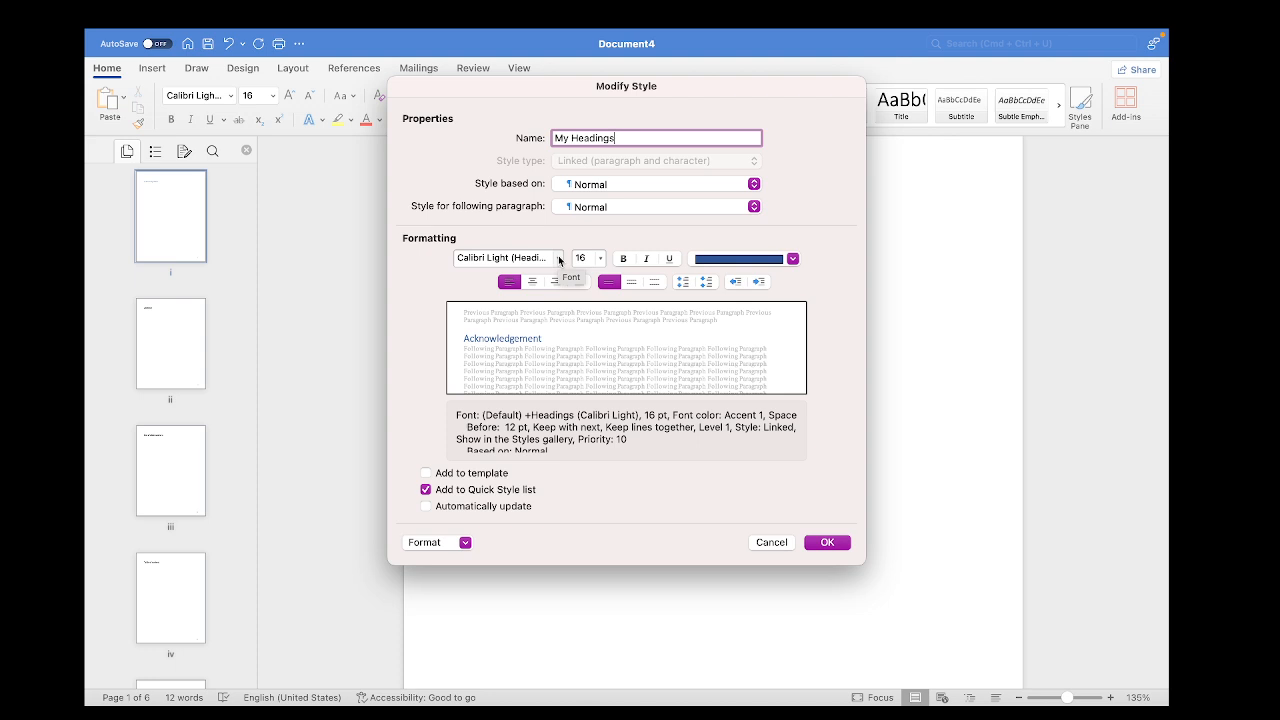
Set the My Headings style's font to Times New Roman with black text, and save the style changes
click(559, 259)
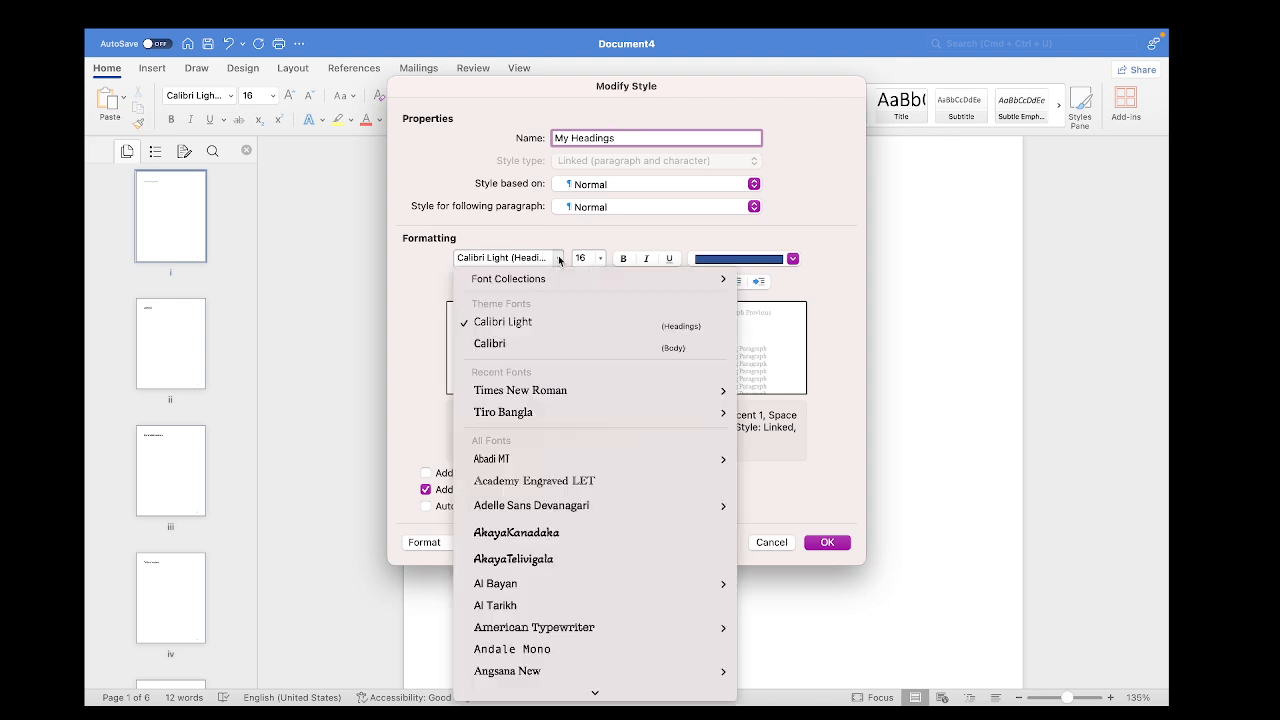
click(544, 393)
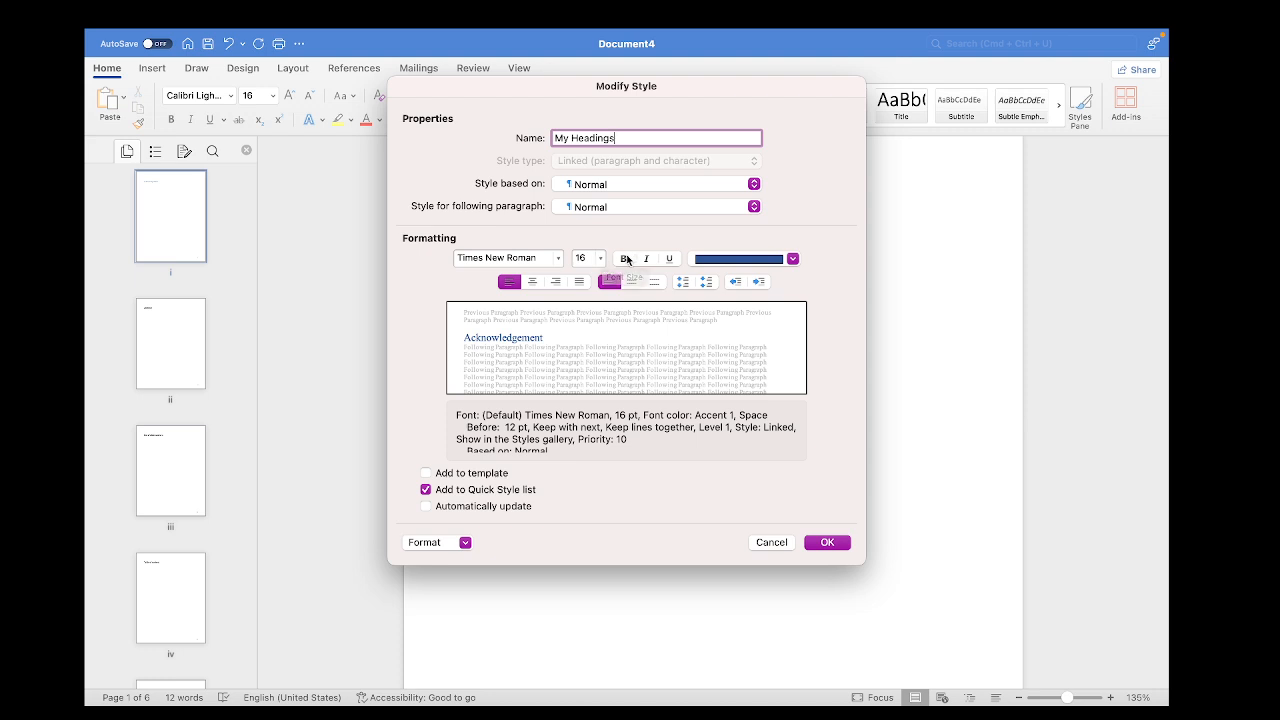
click(793, 259)
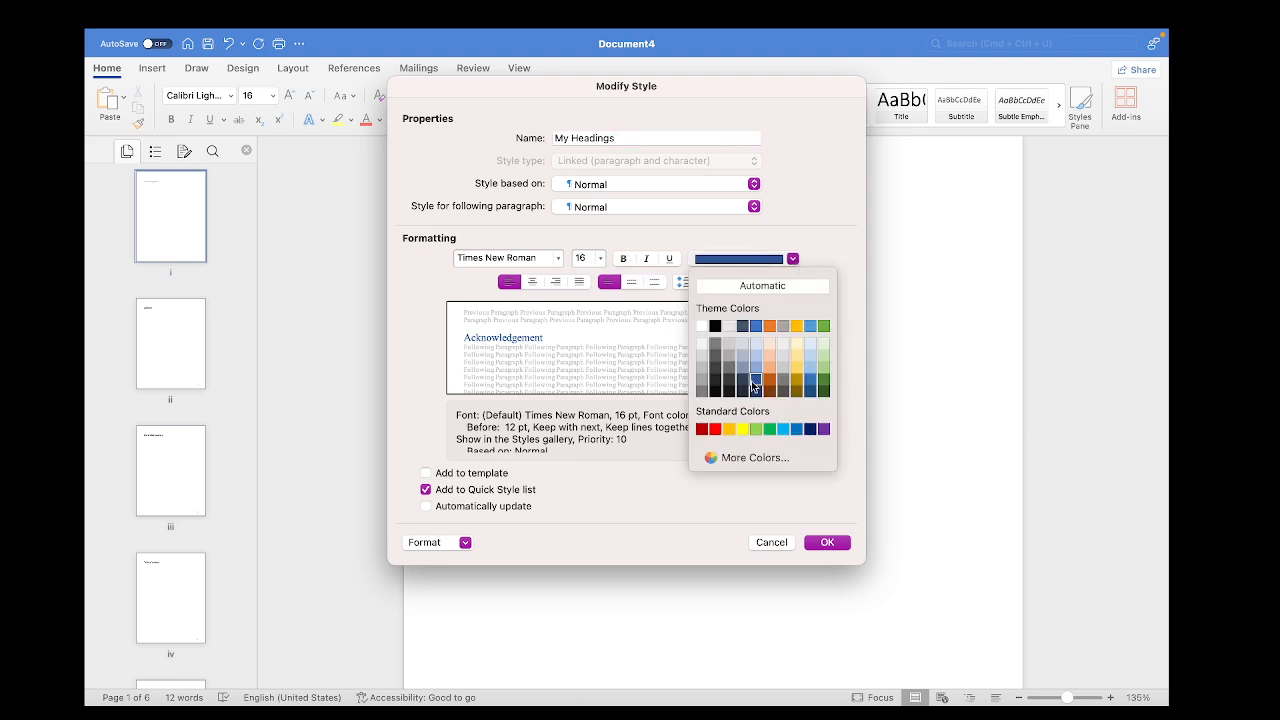
click(714, 326)
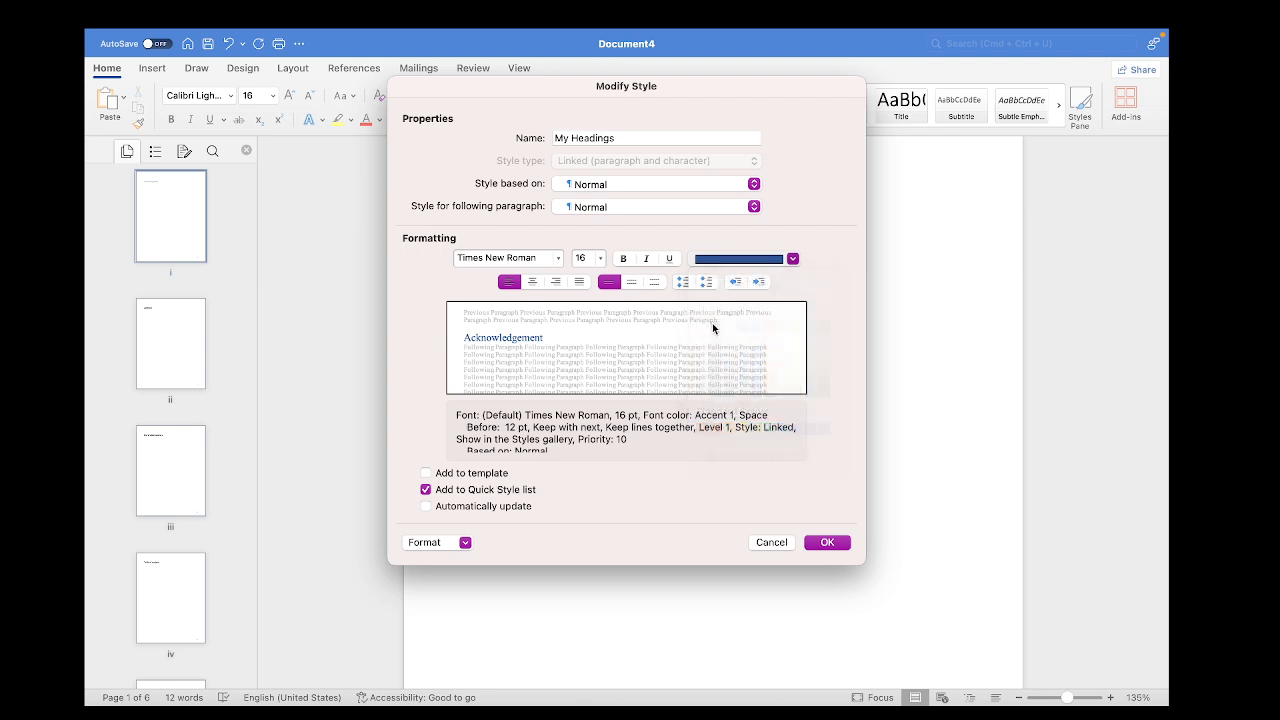
click(825, 541)
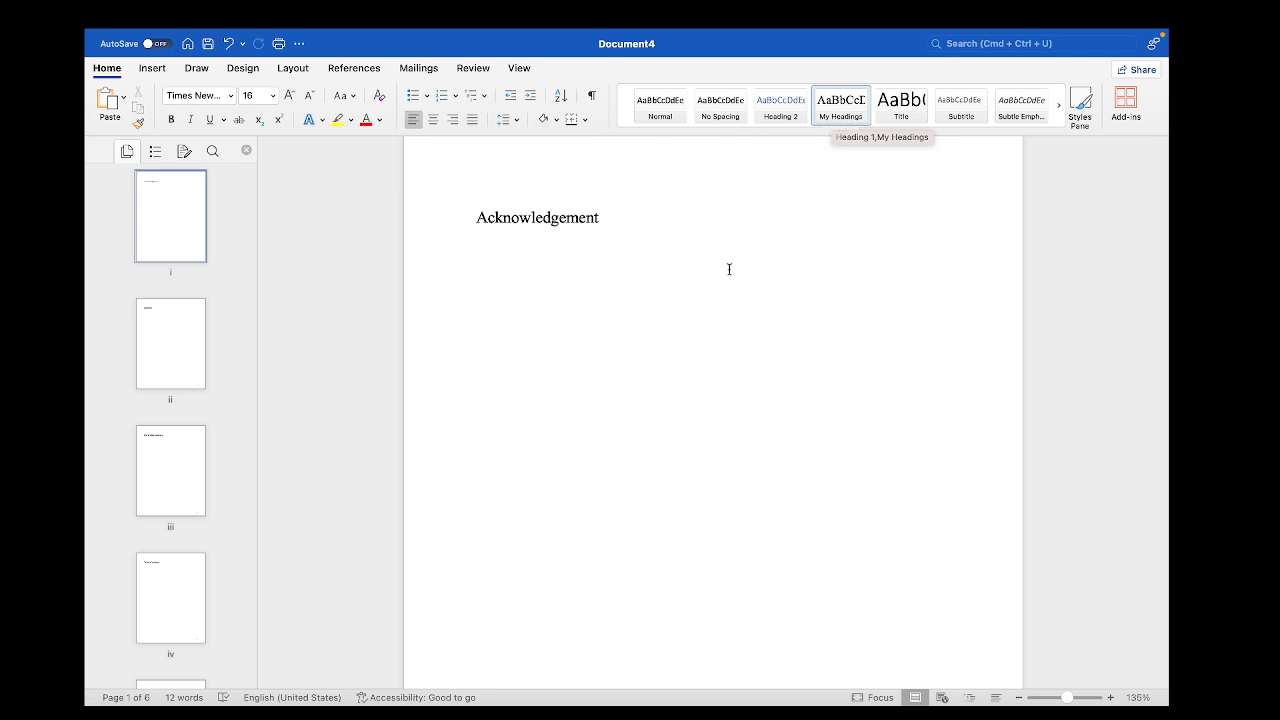
Apply the My Headings style to the Abstract heading on the second page
scroll(743, 245, down, 10)
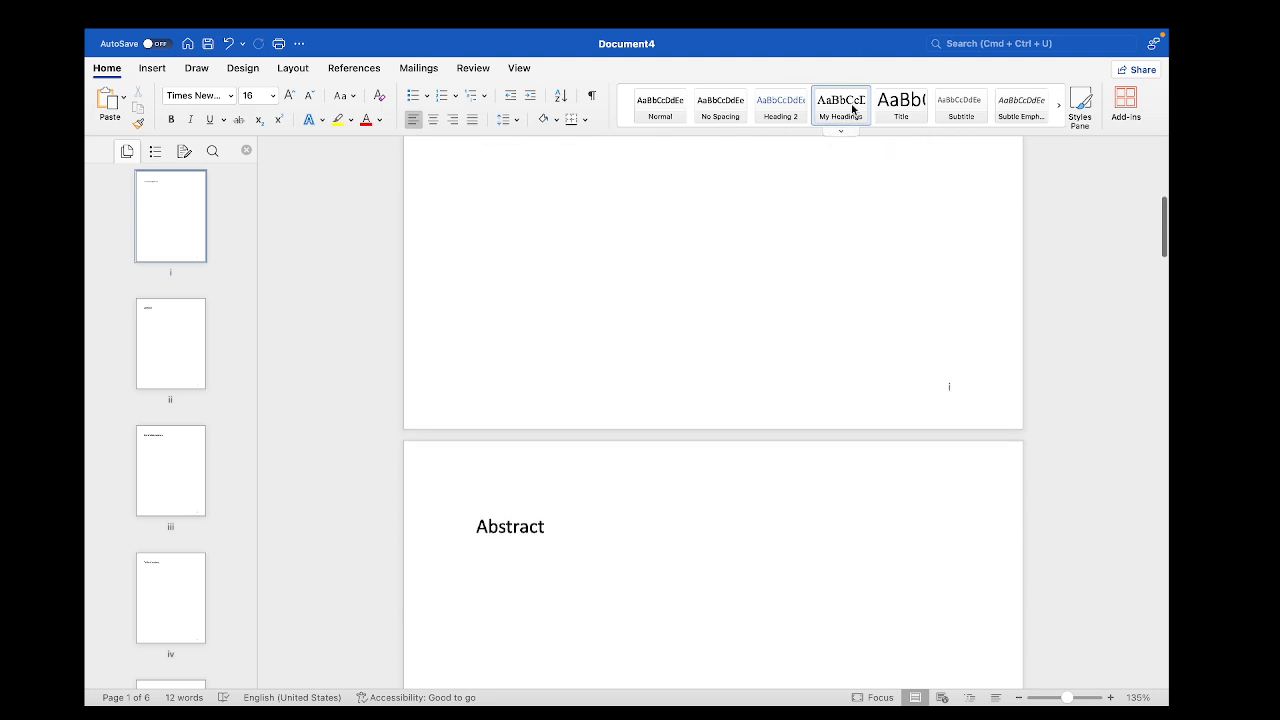
scroll(543, 571, down, 3)
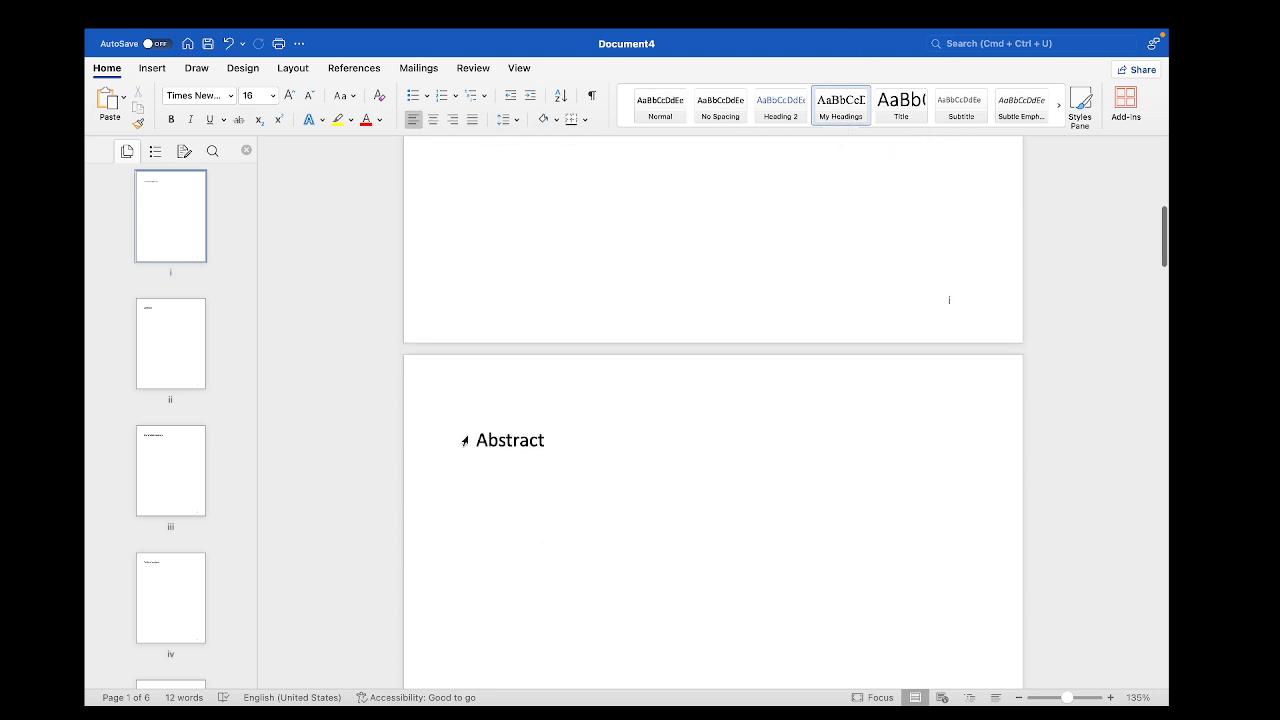
drag(474, 436, 566, 440)
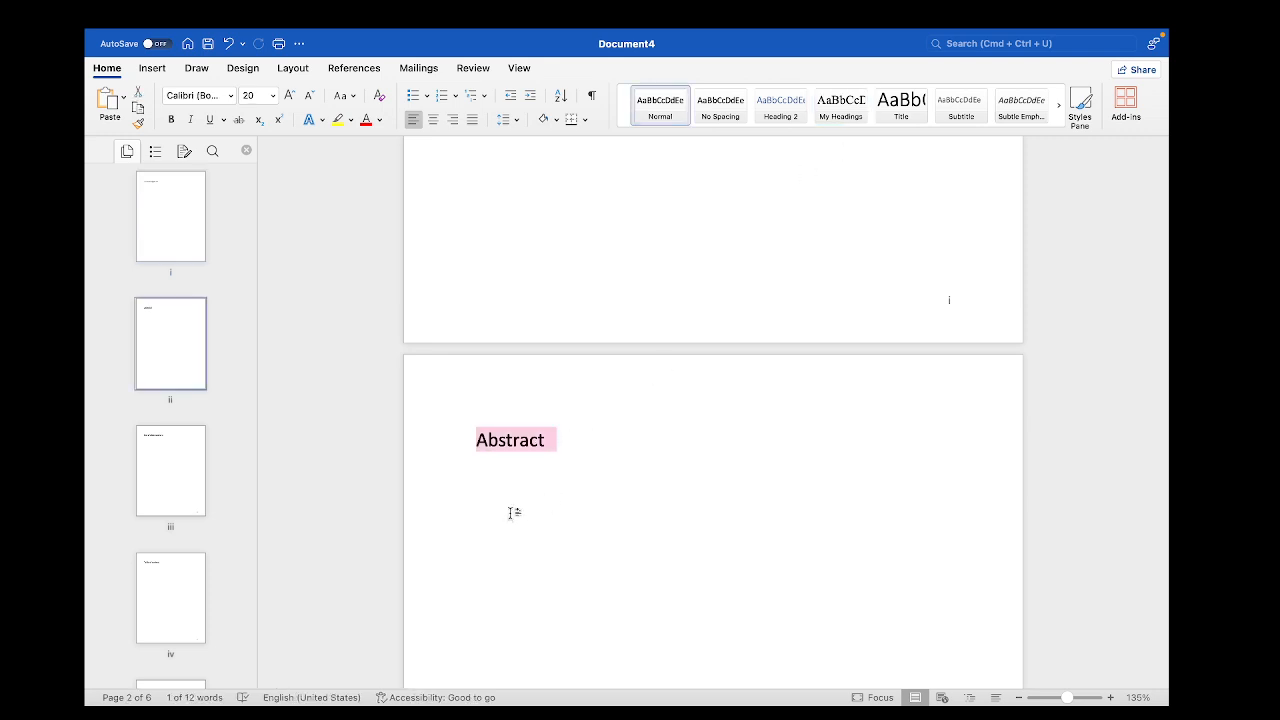
click(835, 114)
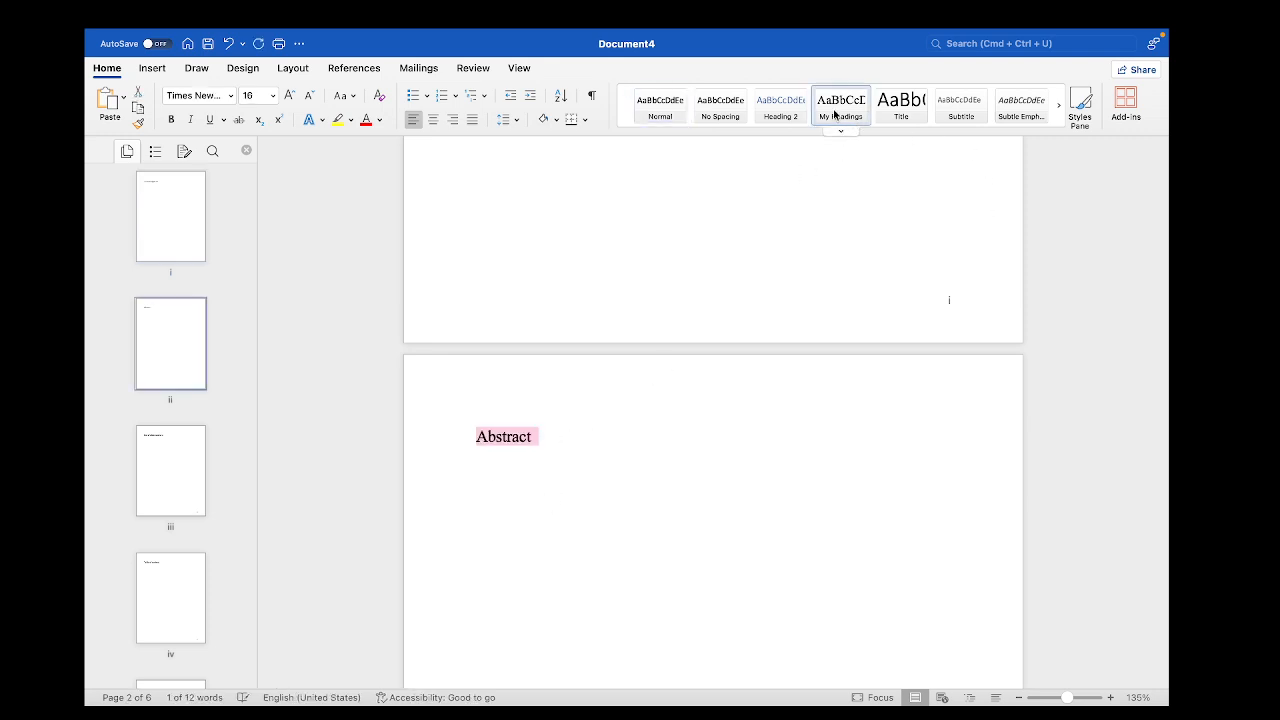
Apply the My Headings style to the List of Abbreviations heading
scroll(837, 466, down, 15)
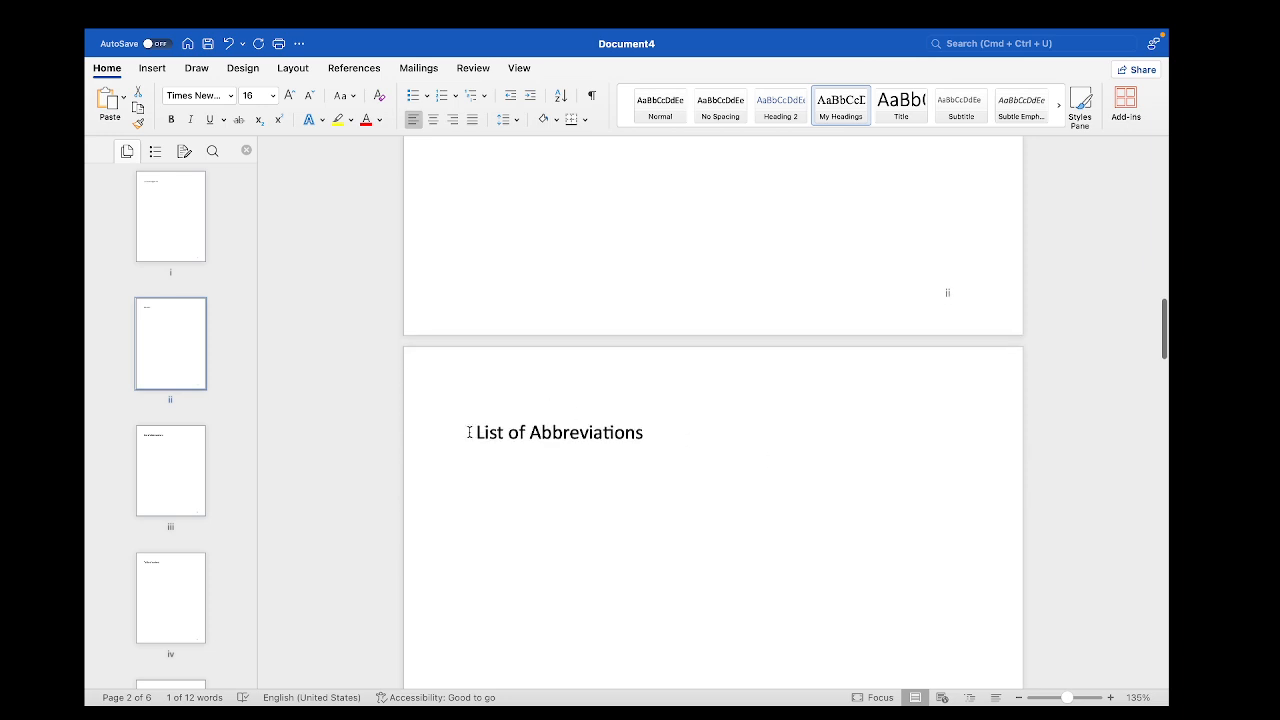
drag(466, 431, 669, 431)
click(835, 114)
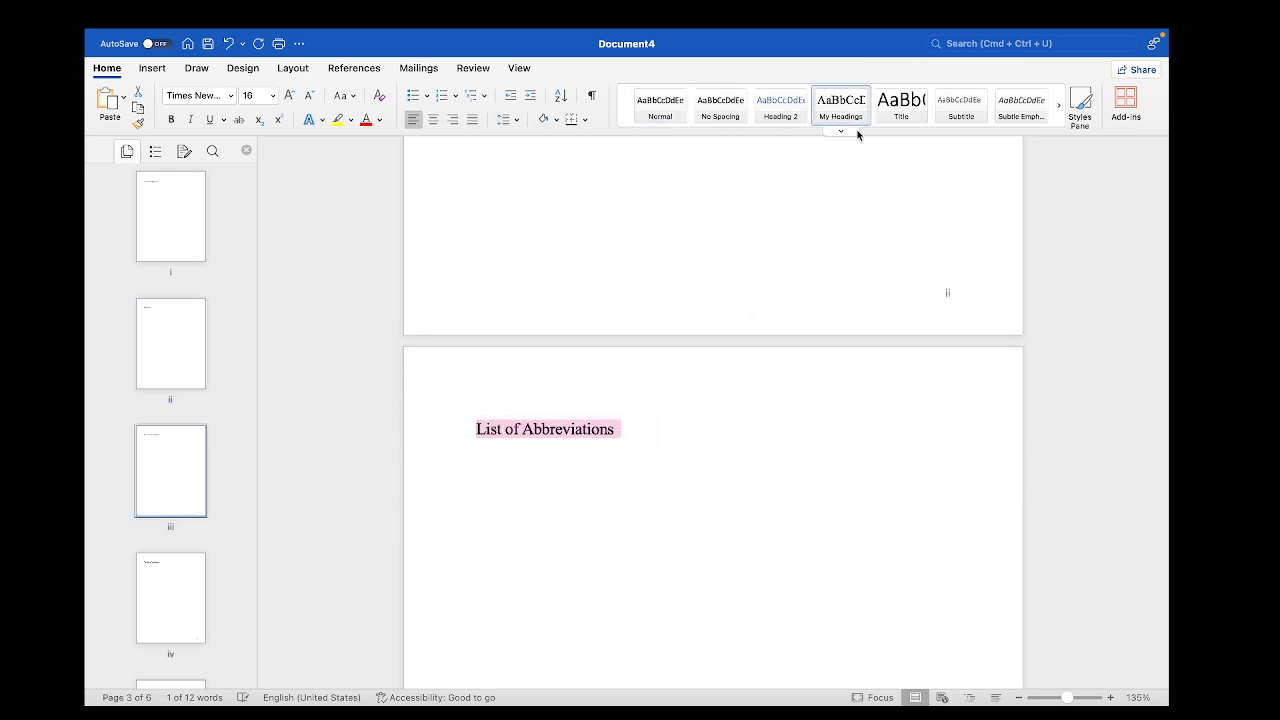
click(674, 432)
Apply the My Headings style to the Chapter 1 heading, skipping the Table of content title
scroll(674, 432, down, 10)
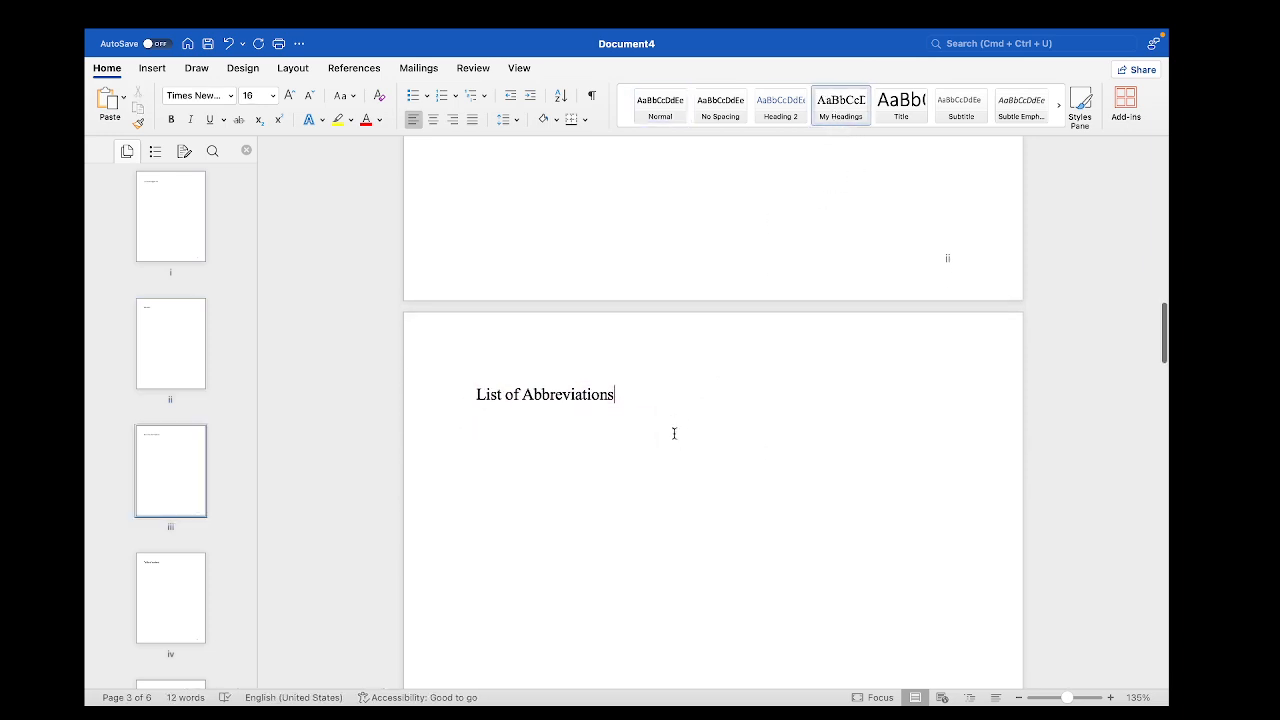
scroll(674, 433, down, 8)
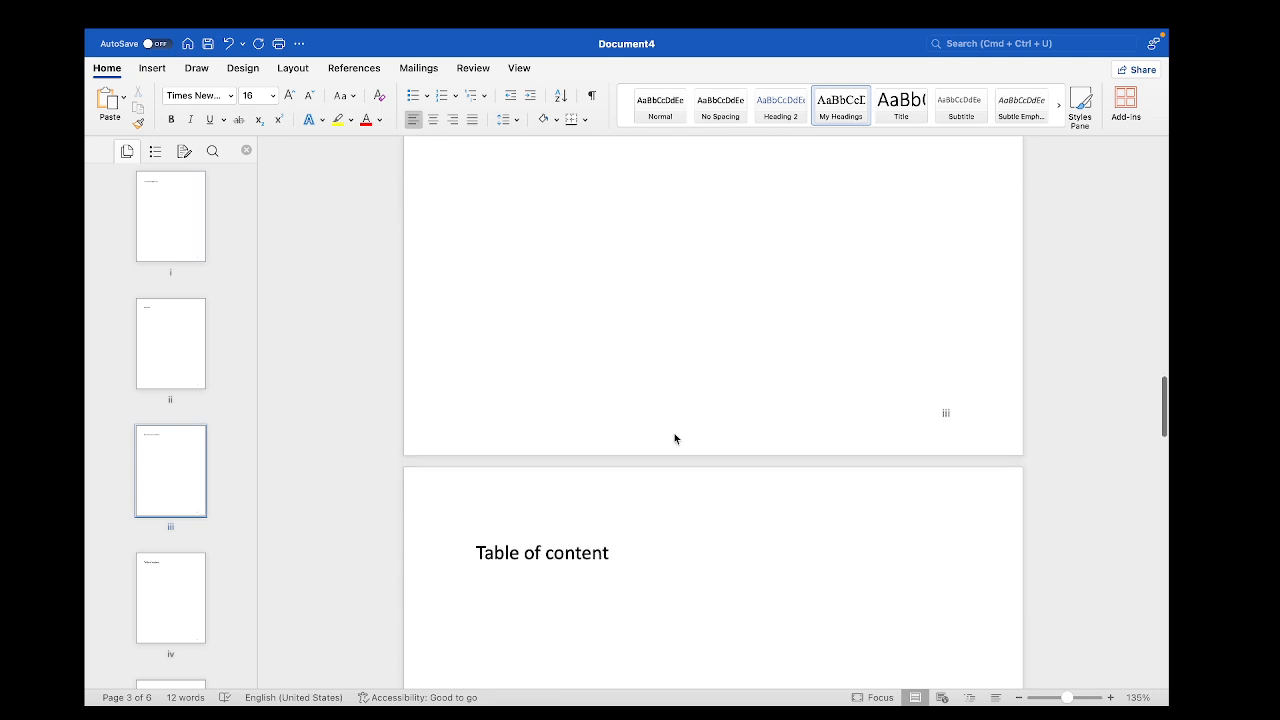
scroll(520, 404, down, 10)
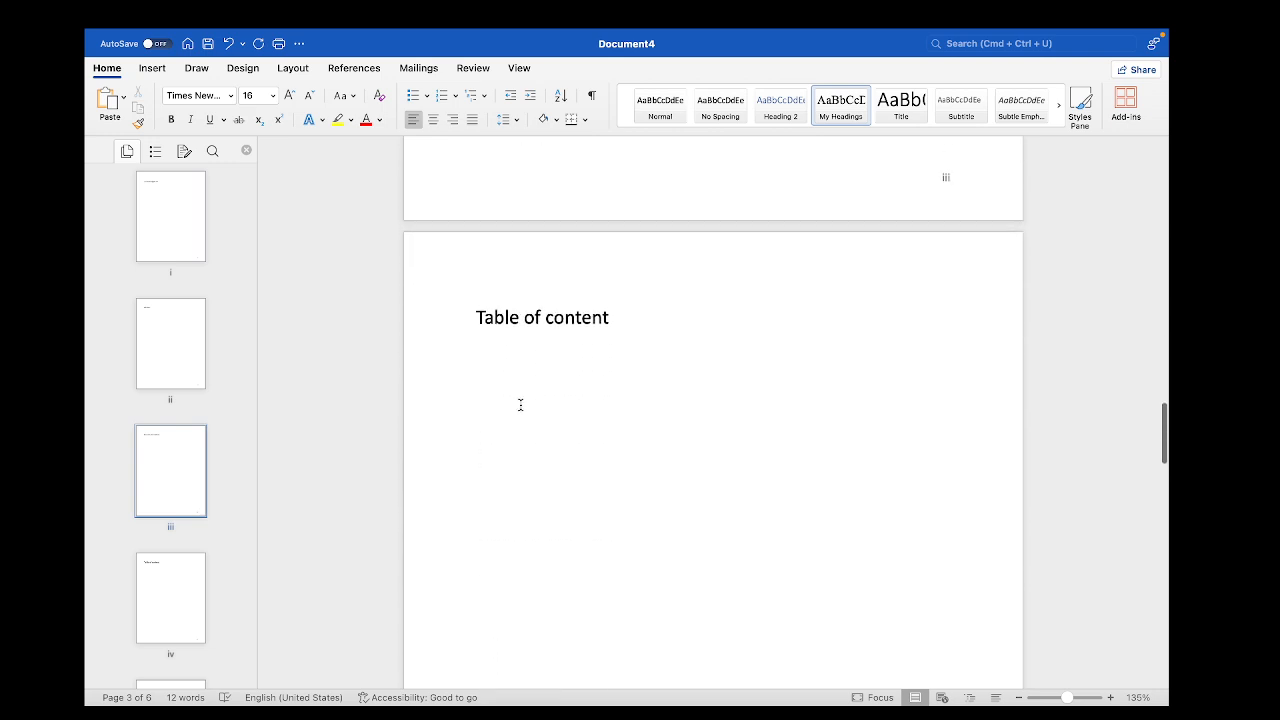
scroll(549, 288, down, 5)
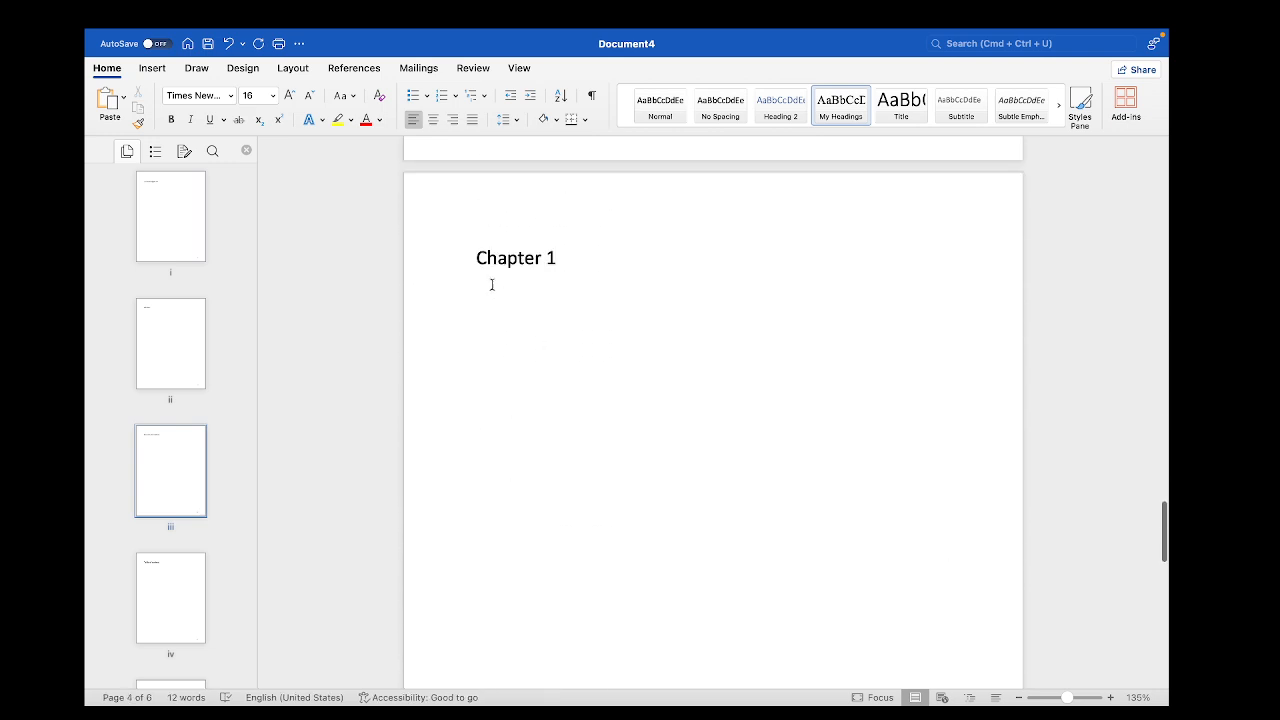
drag(471, 257, 606, 260)
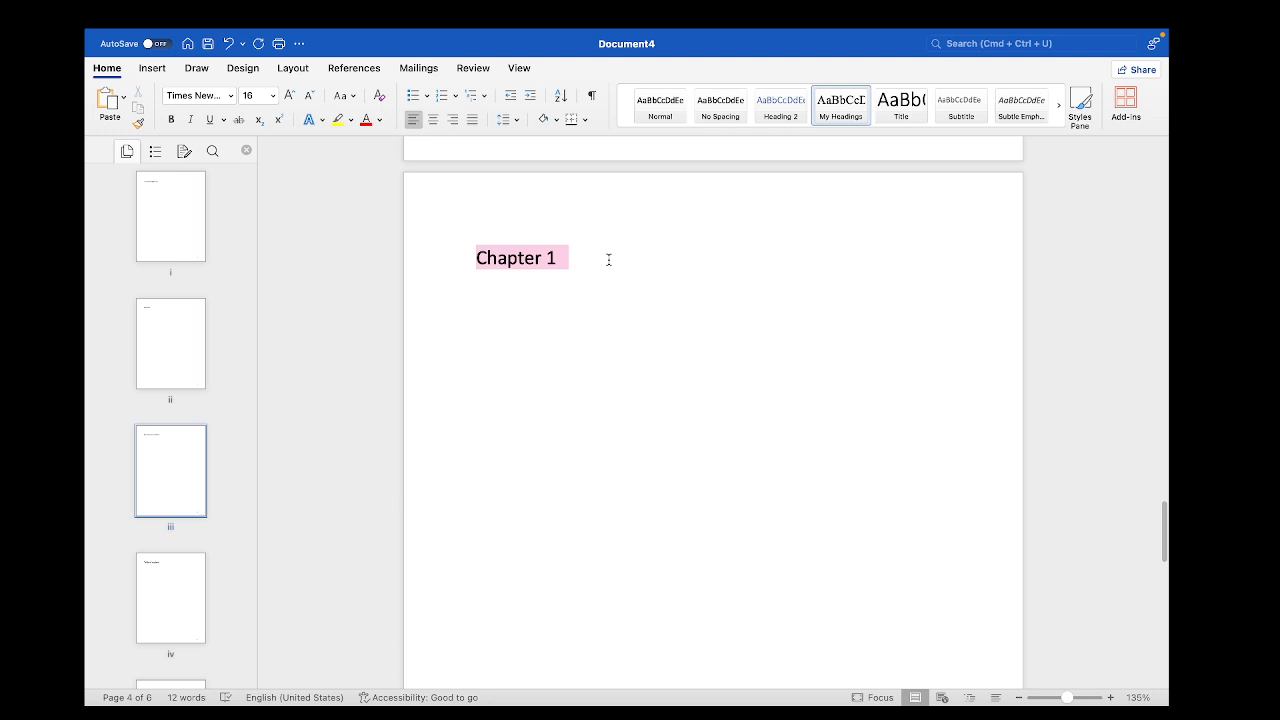
click(845, 95)
Apply the My Headings style to the Chapter 2 heading on the last page
scroll(857, 220, down, 1)
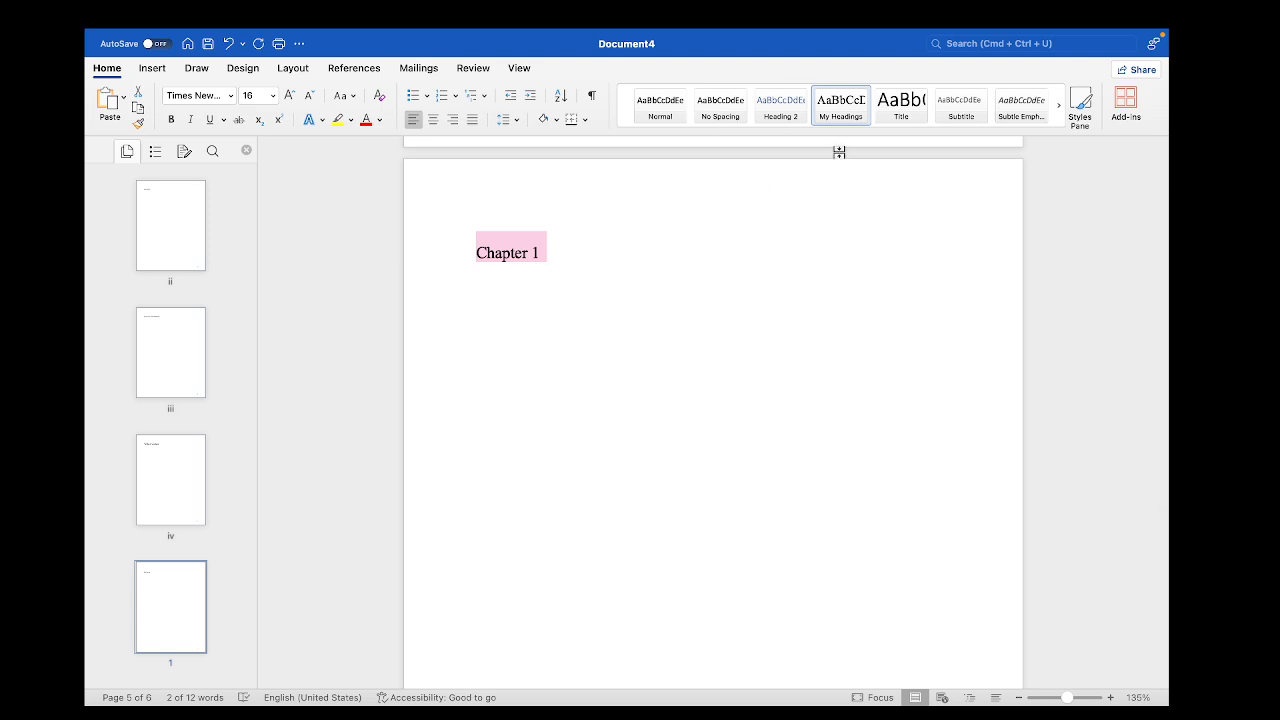
scroll(637, 336, down, 1)
scroll(637, 336, down, 10)
click(466, 500)
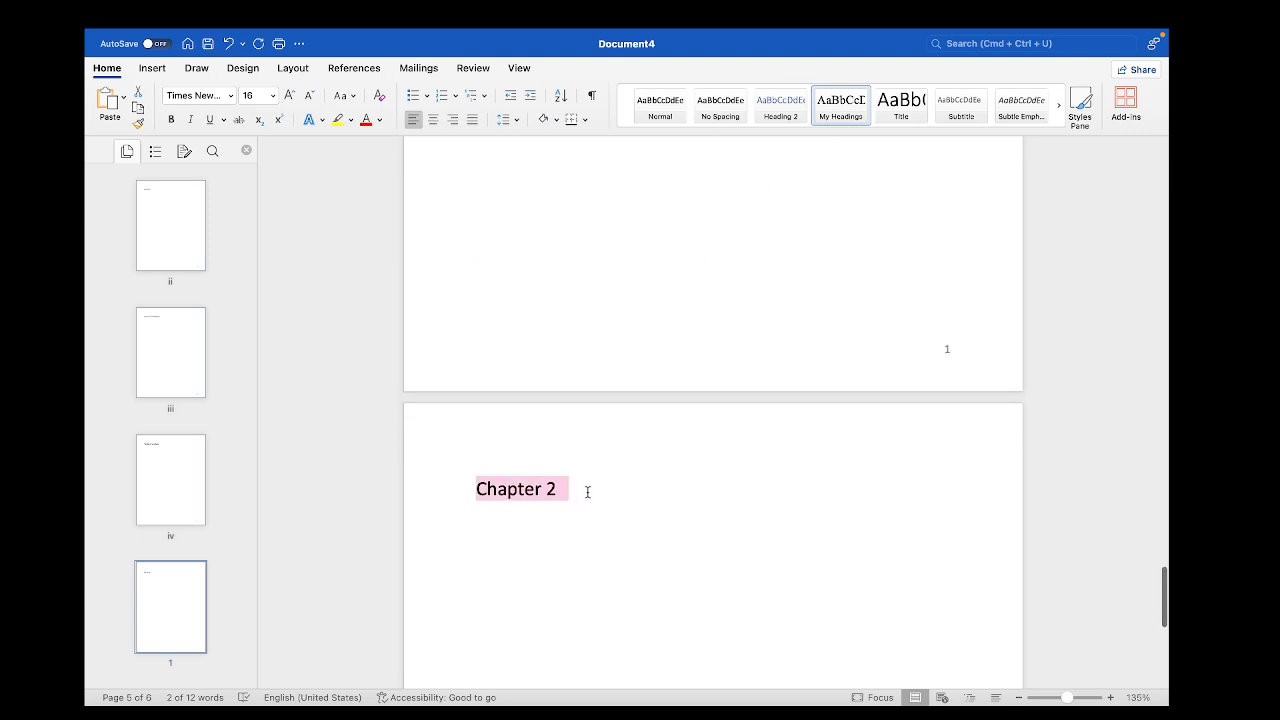
click(829, 124)
Review the restyled headings from the first page on, selecting the Abstract heading to check its style
scroll(857, 283, up, 20)
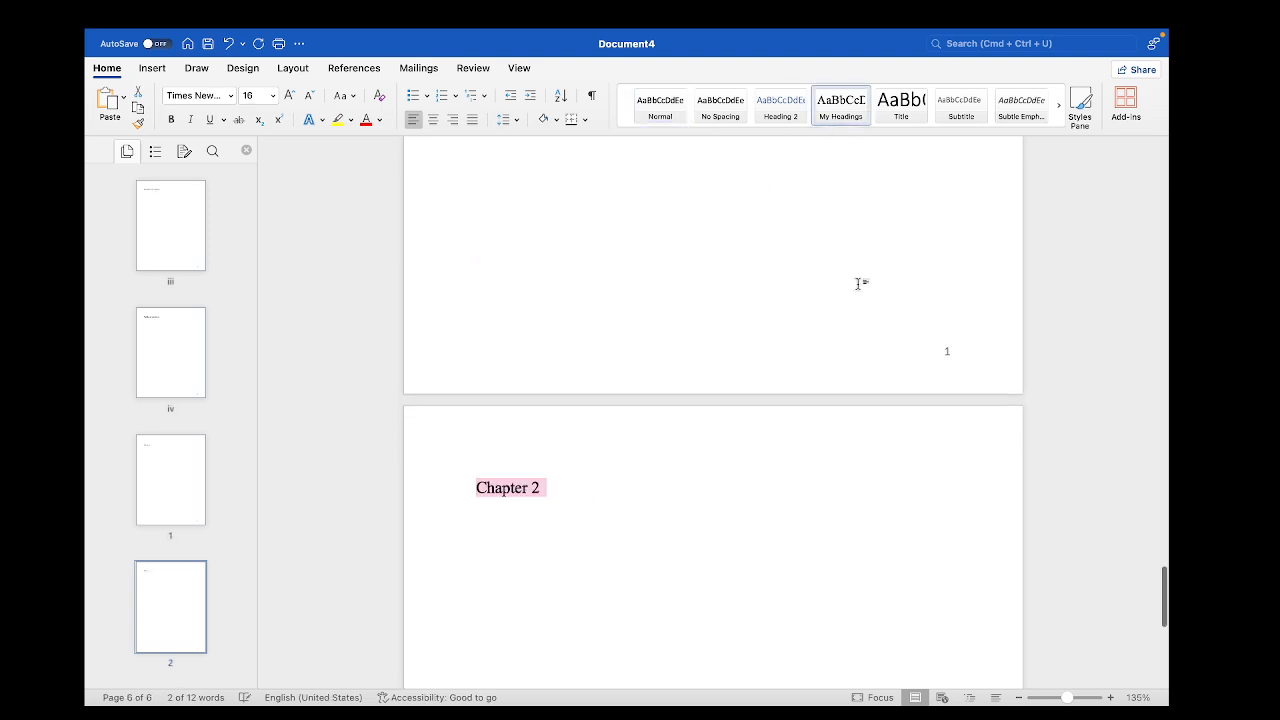
scroll(857, 283, up, 5)
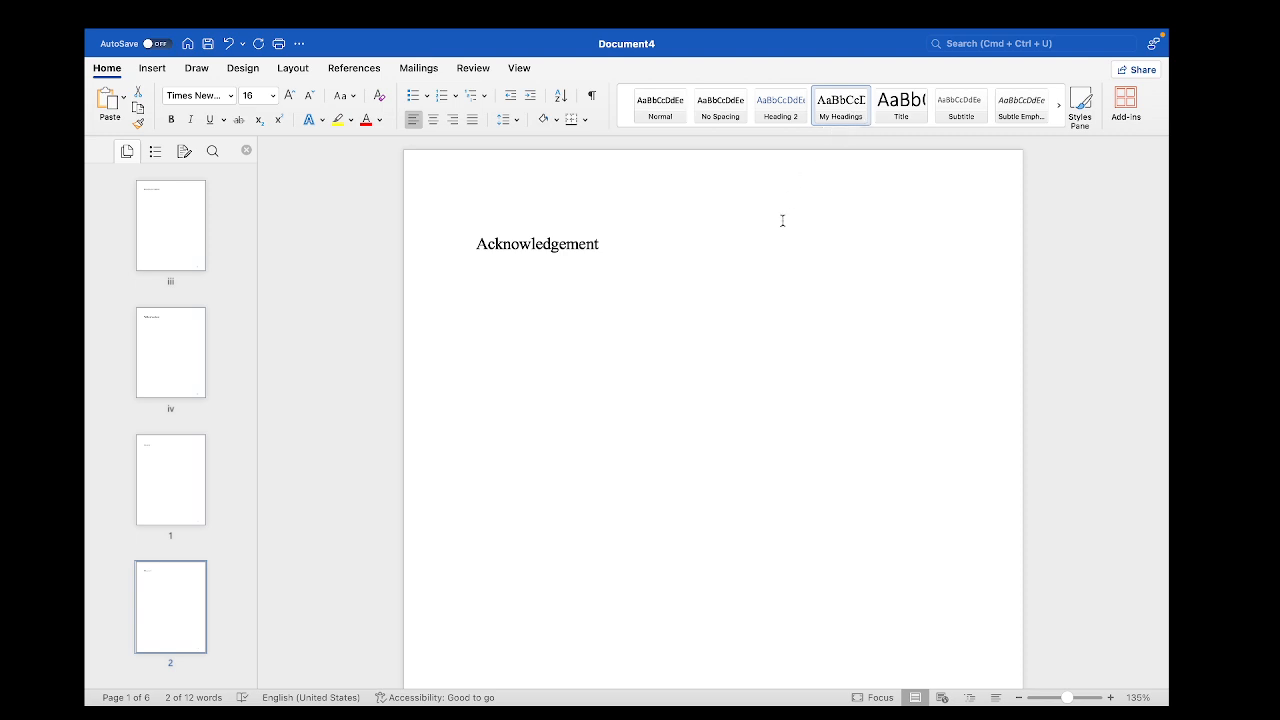
click(648, 286)
scroll(648, 287, down, 6)
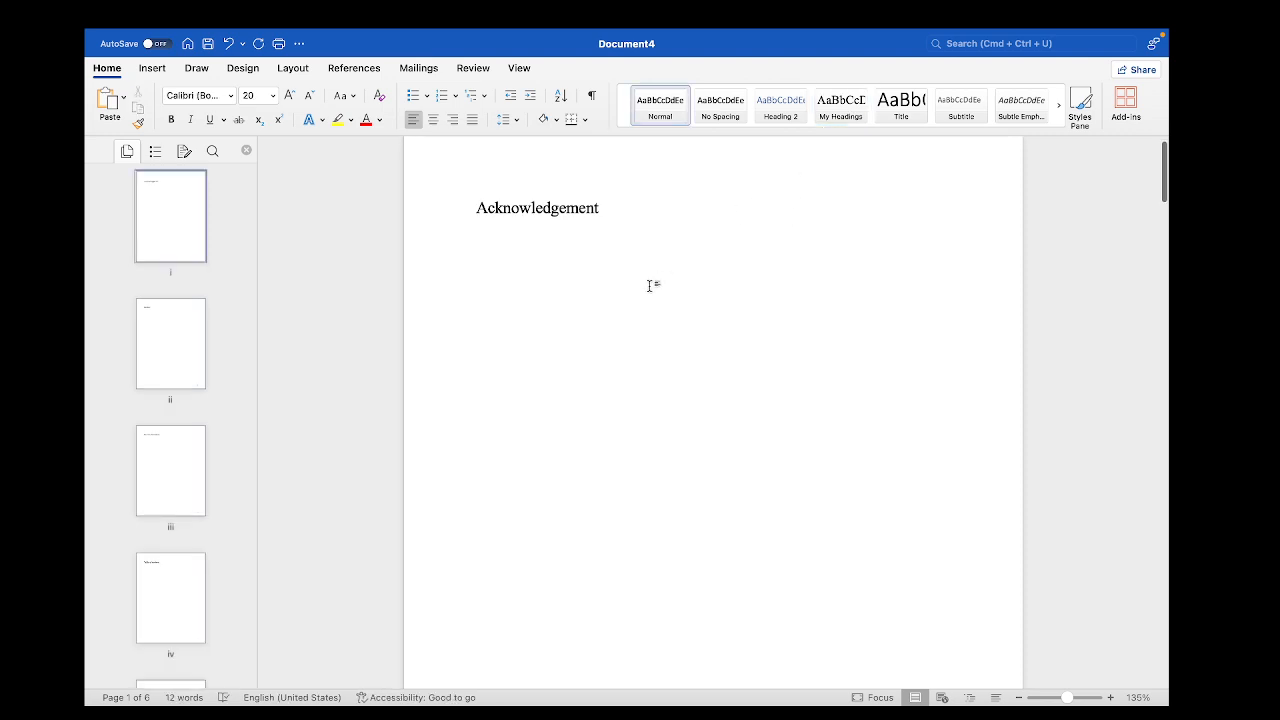
scroll(649, 287, down, 3)
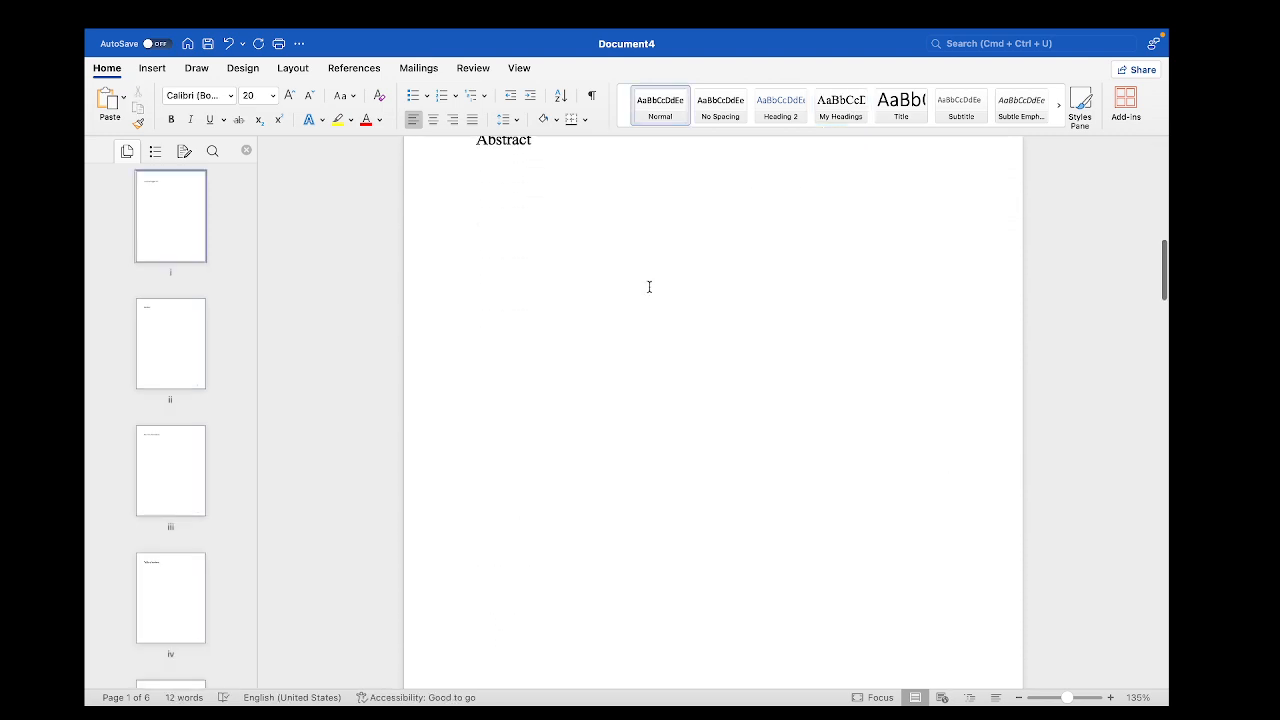
scroll(649, 287, up, 5)
scroll(649, 287, up, 1)
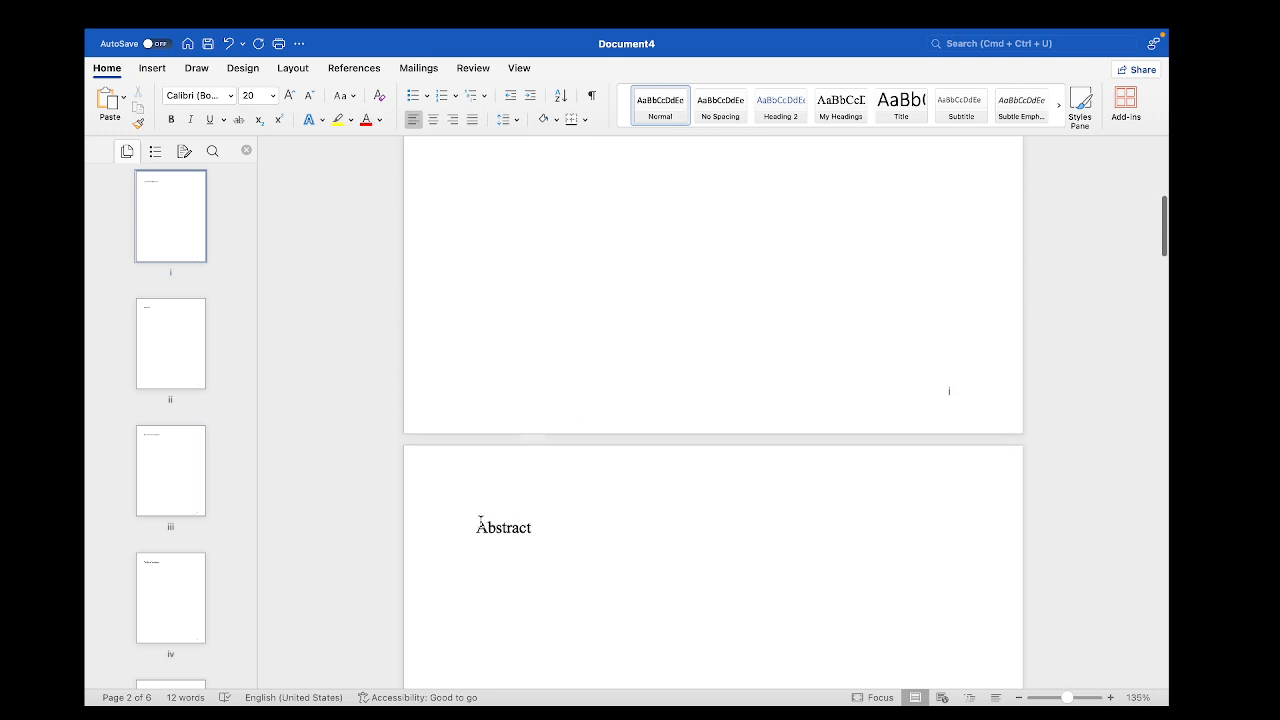
drag(471, 528, 554, 528)
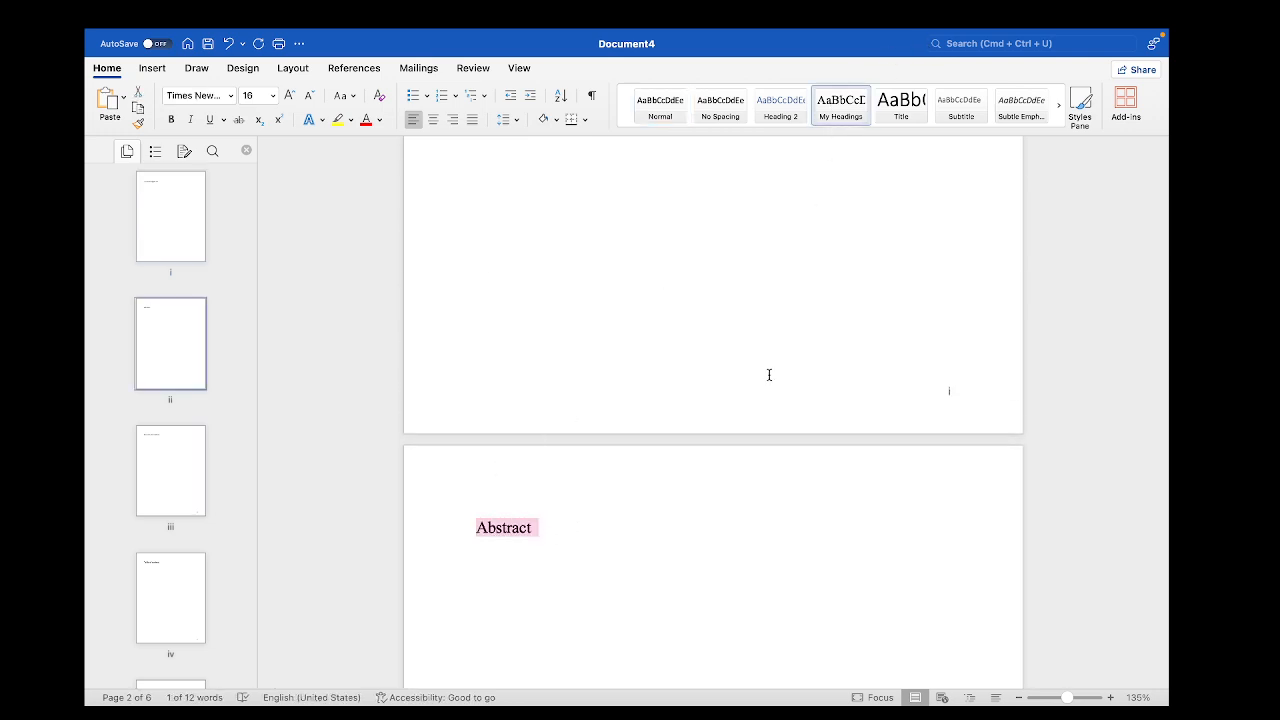
click(639, 541)
Insert an automatic table of contents in the Classic format after the Table of content title on page iv
scroll(639, 541, down, 12)
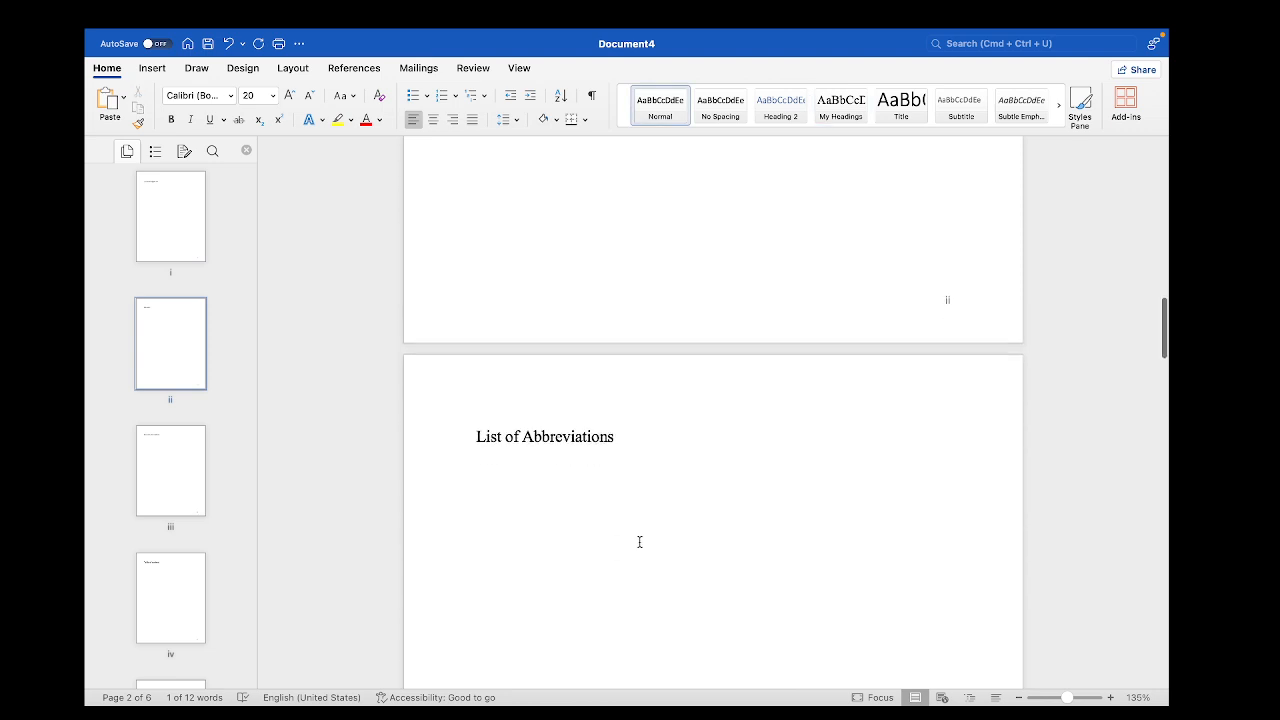
scroll(639, 541, down, 20)
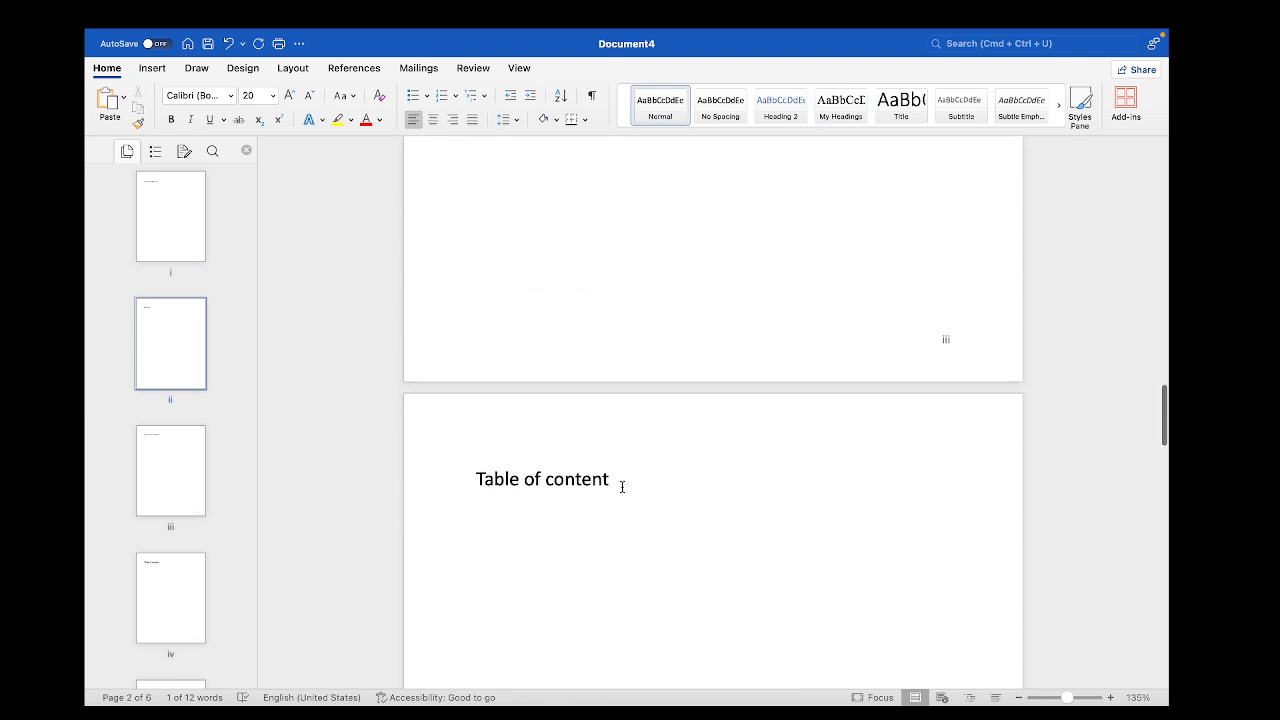
click(622, 486)
scroll(622, 486, down, 1)
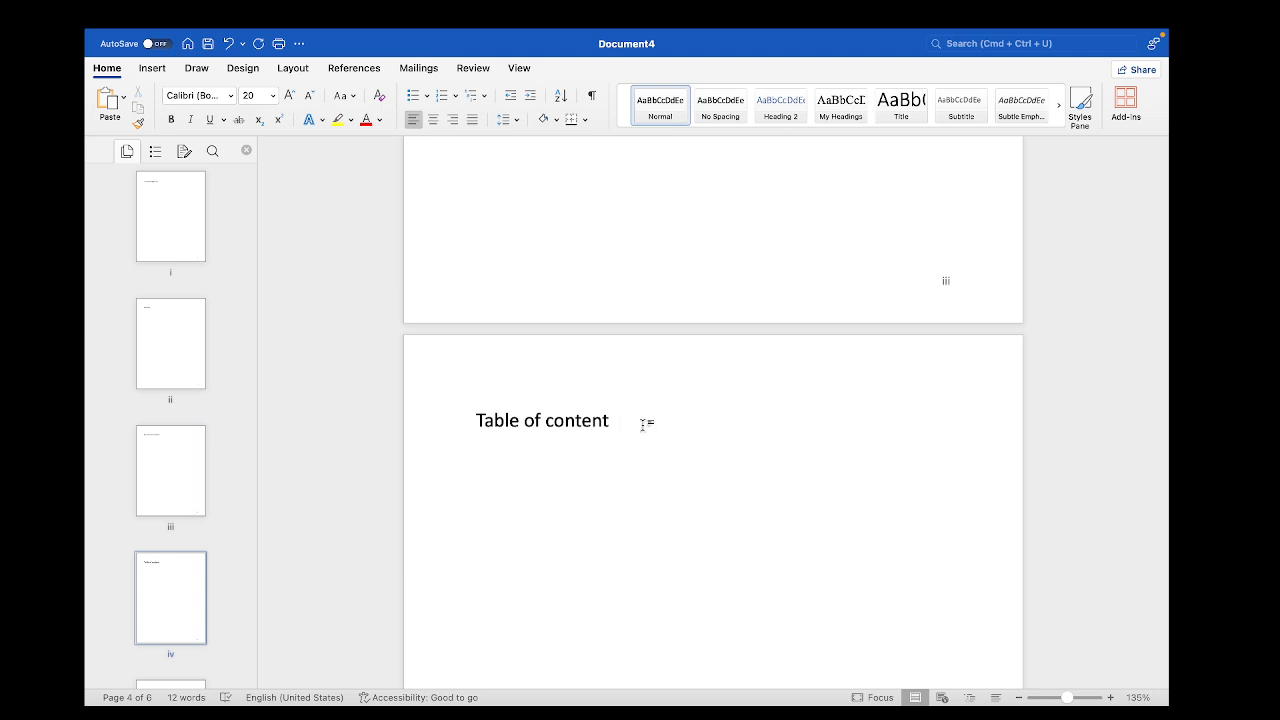
click(350, 68)
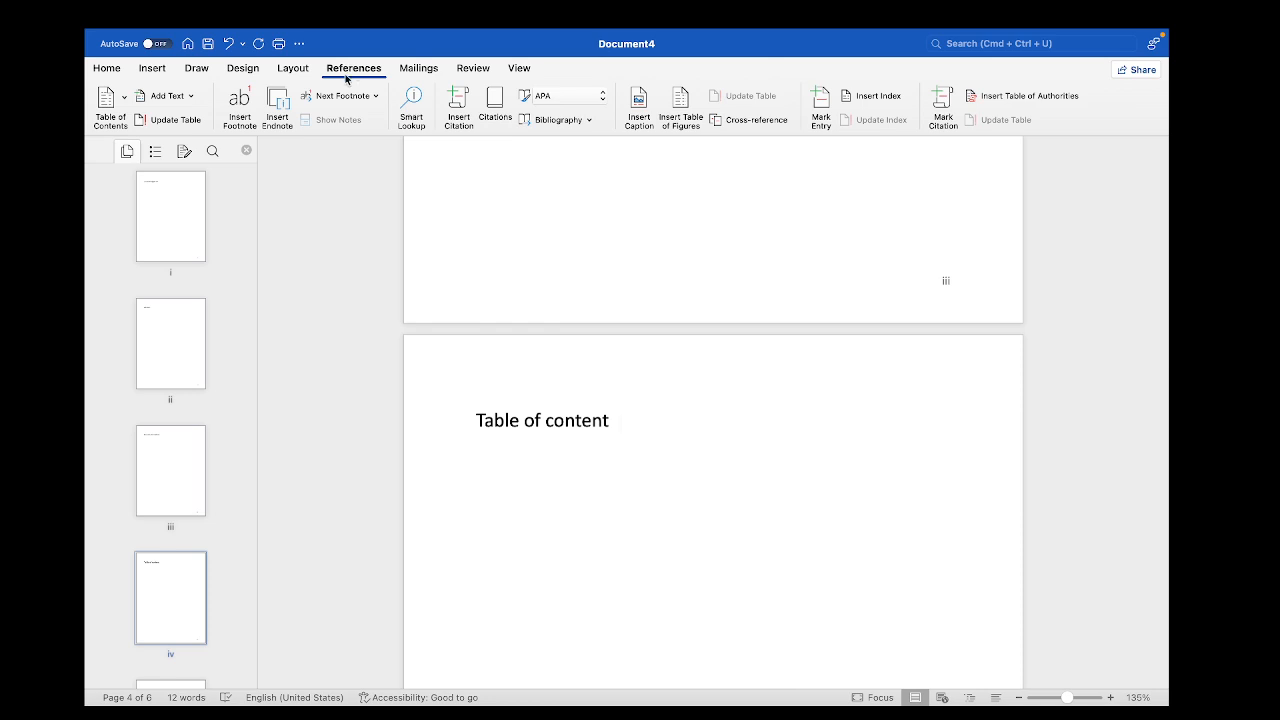
click(124, 104)
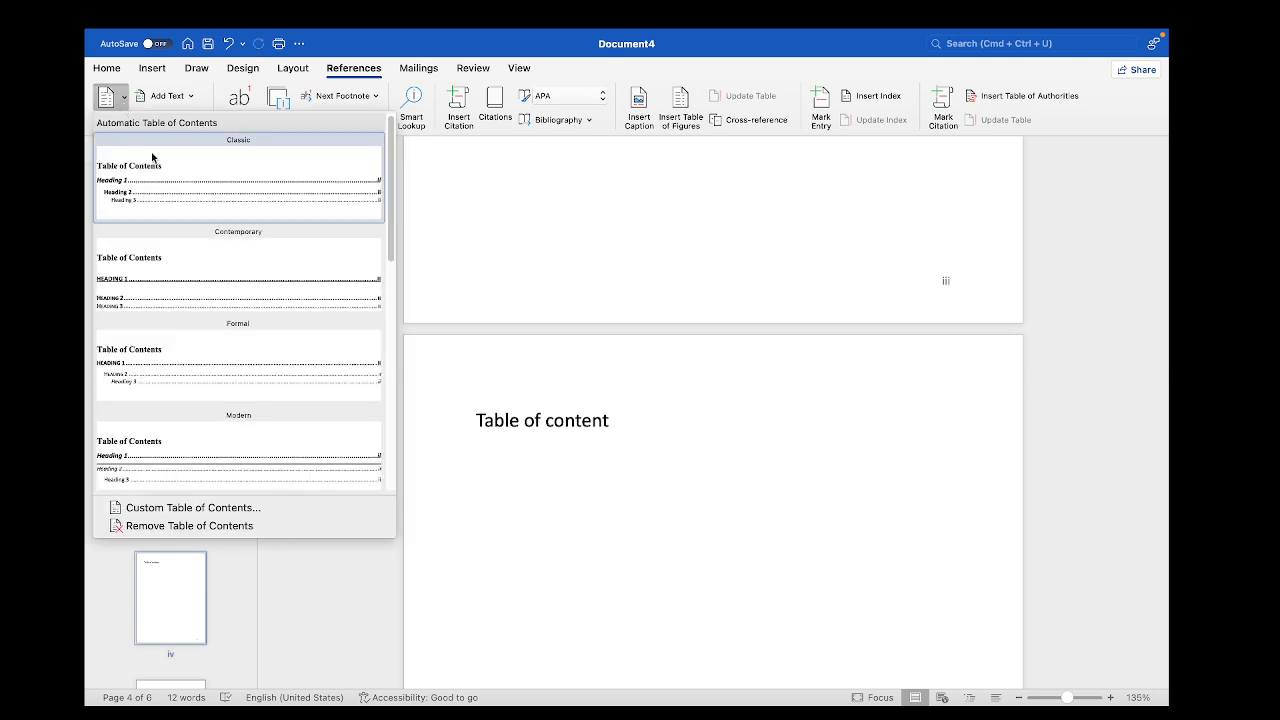
click(145, 195)
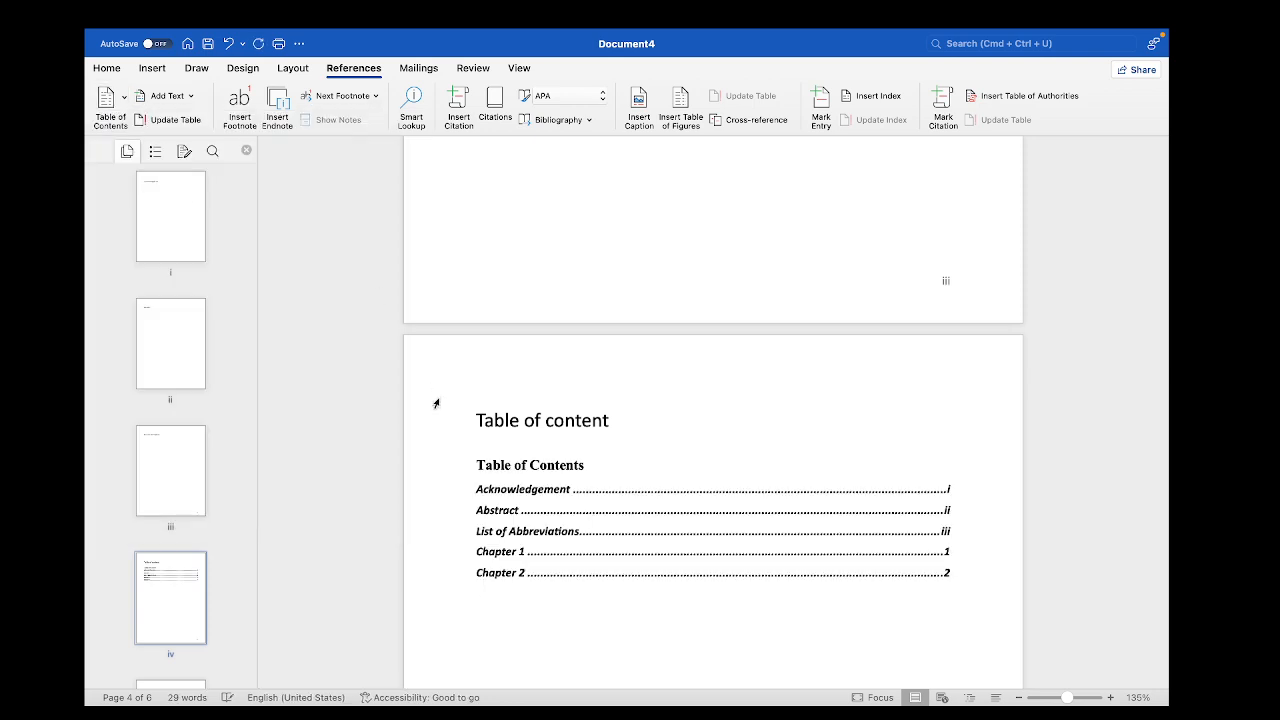
Replace the Classic table of contents with the Contemporary format
scroll(436, 403, down, 1)
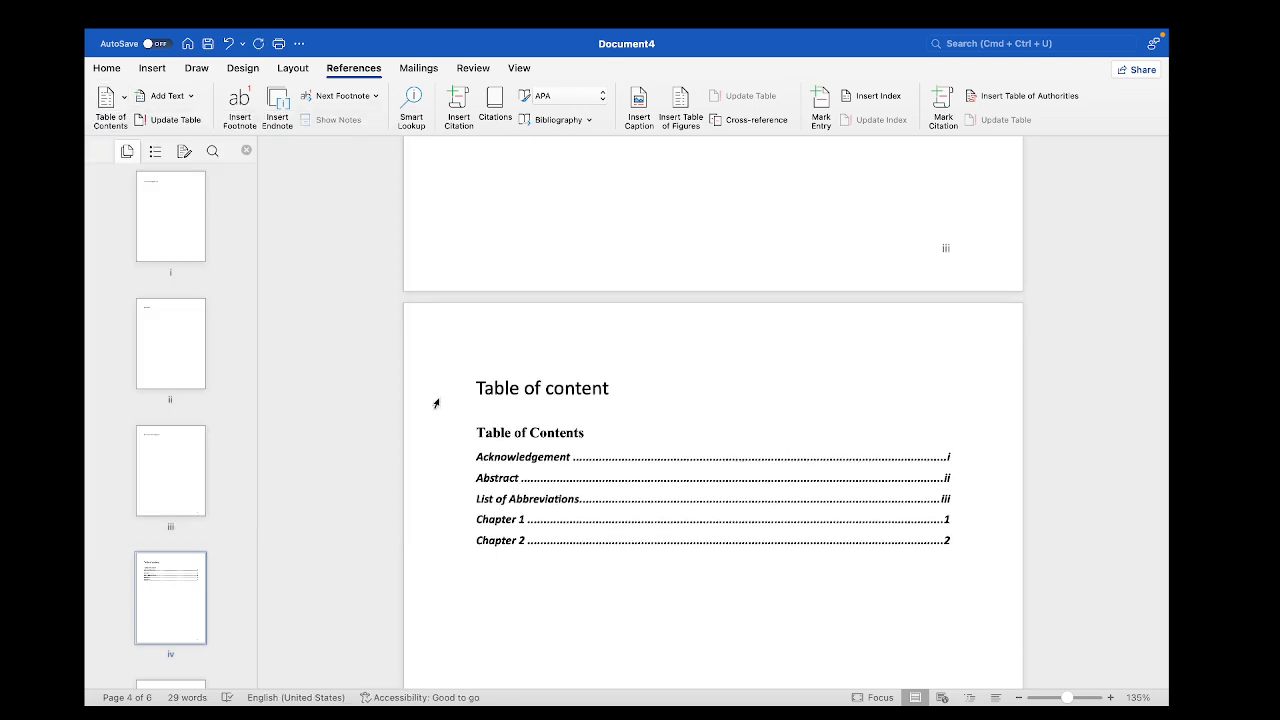
scroll(436, 403, down, 1)
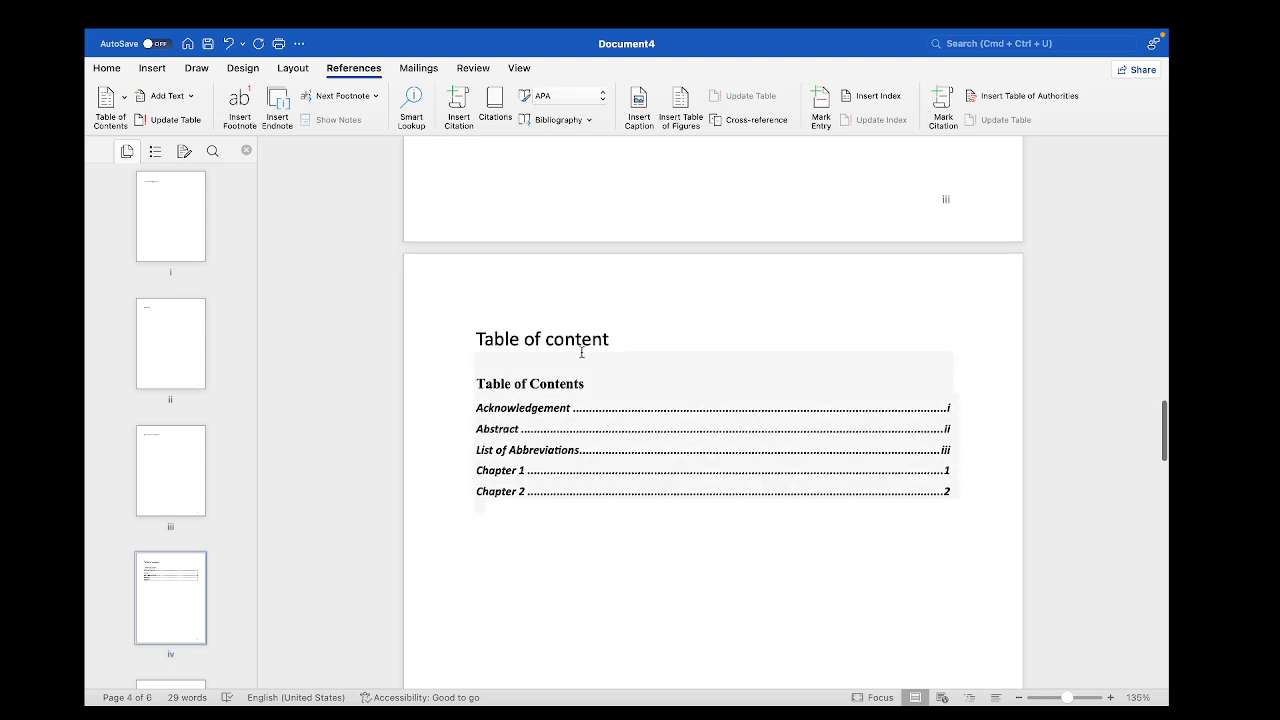
scroll(584, 492, down, 1)
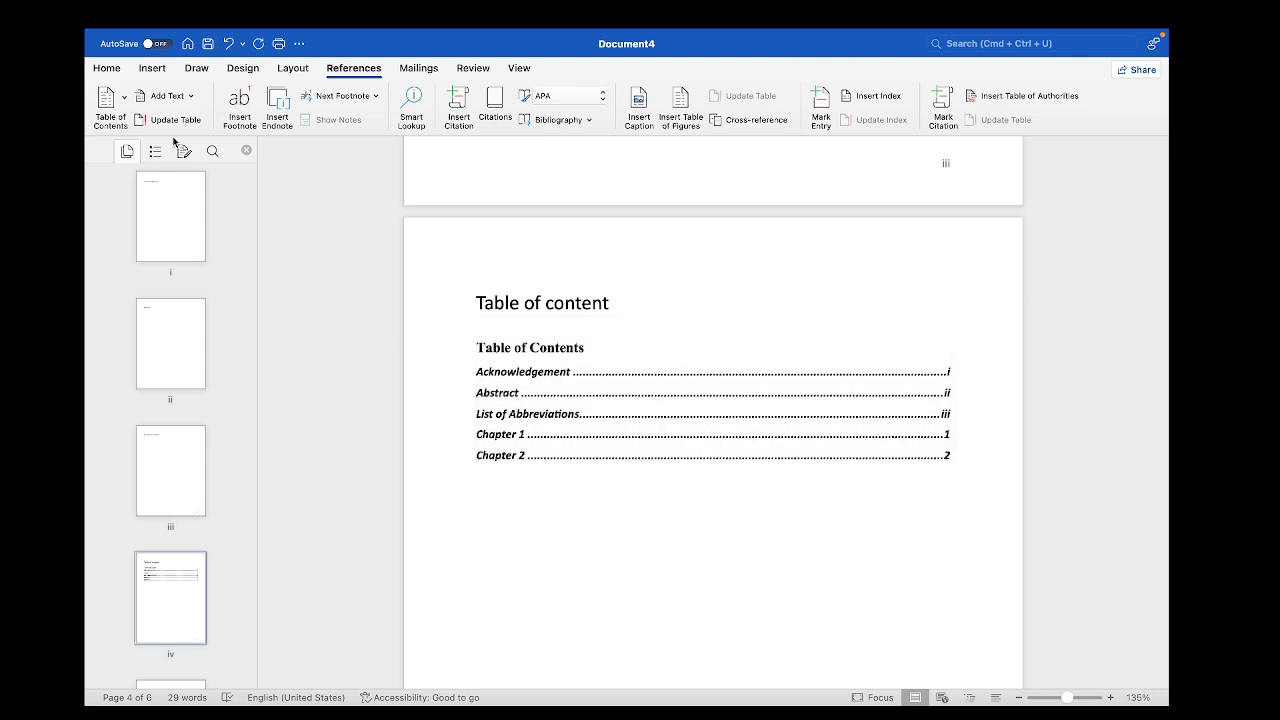
click(124, 117)
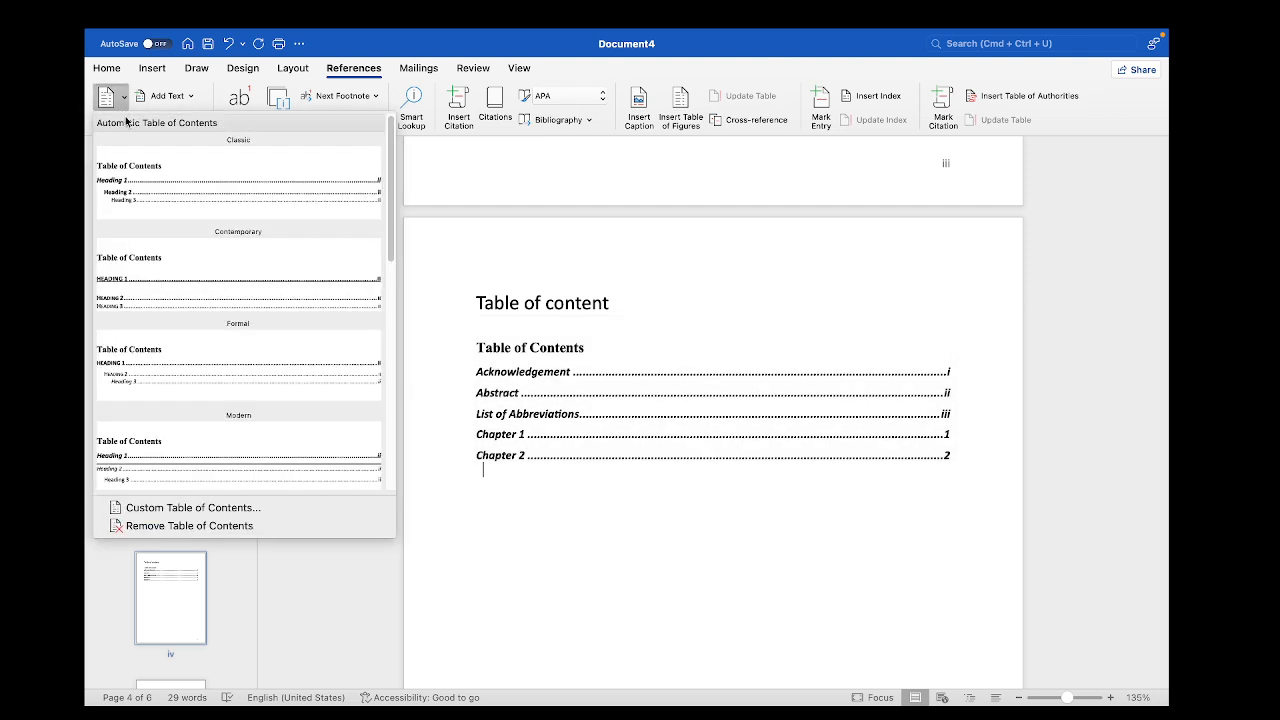
click(159, 307)
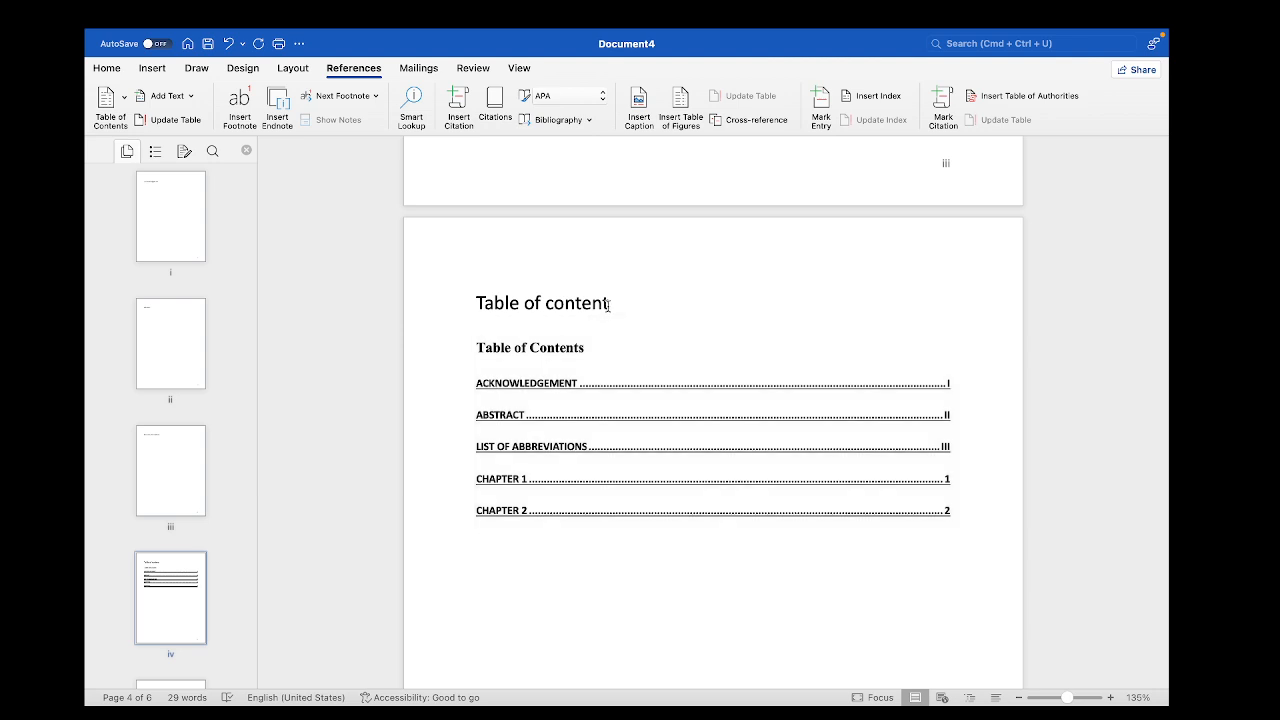
Delete the manually typed Table of content title above the generated table
drag(609, 305, 474, 303)
key(BackSpace)
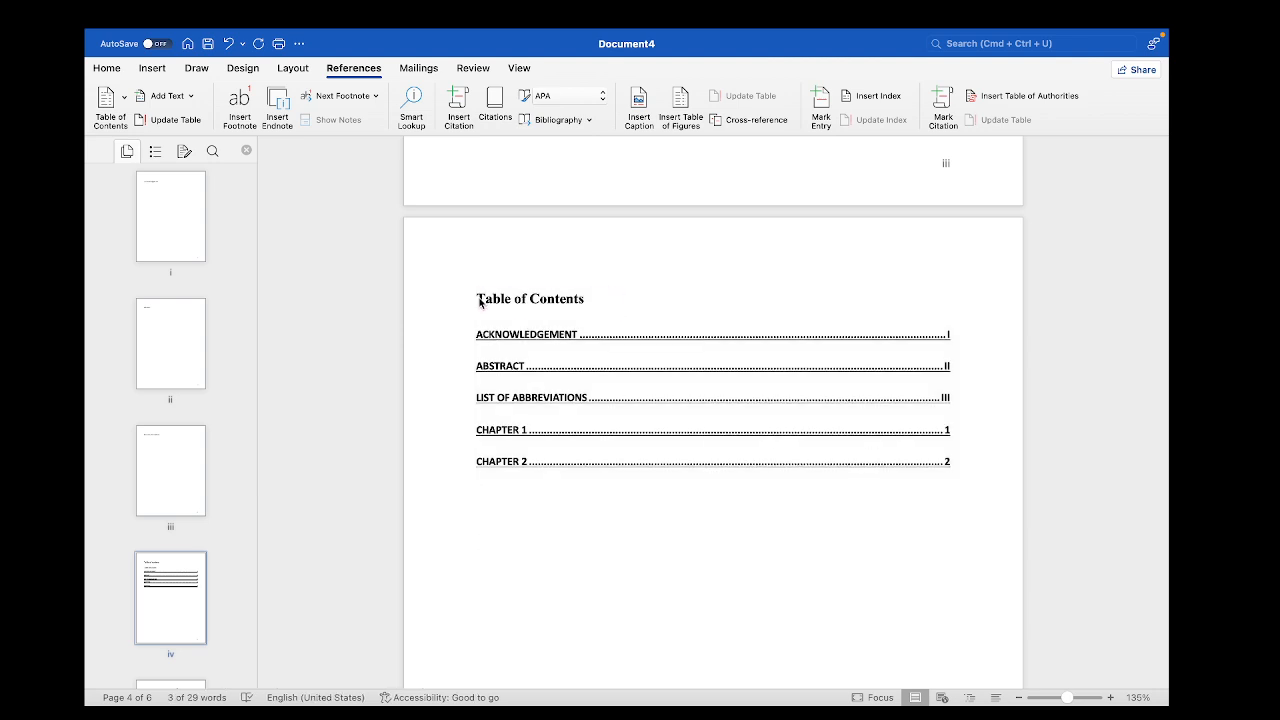
click(587, 508)
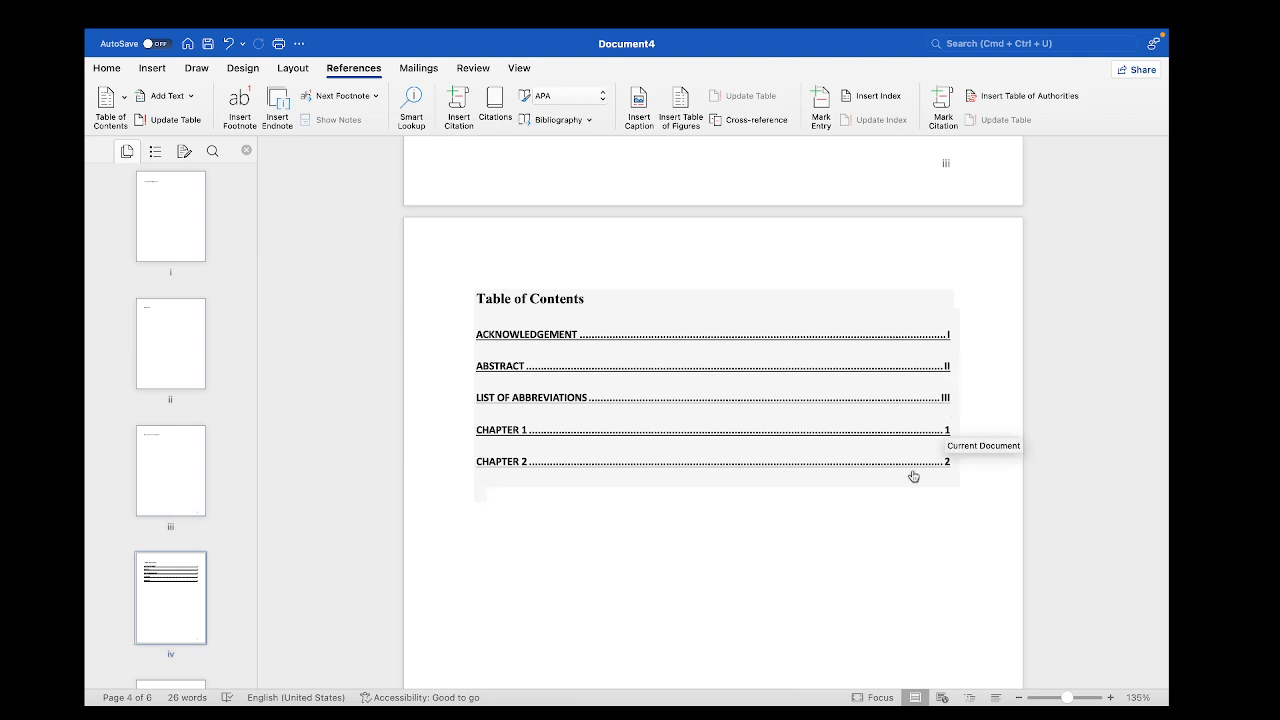
scroll(913, 476, down, 5)
scroll(911, 471, up, 15)
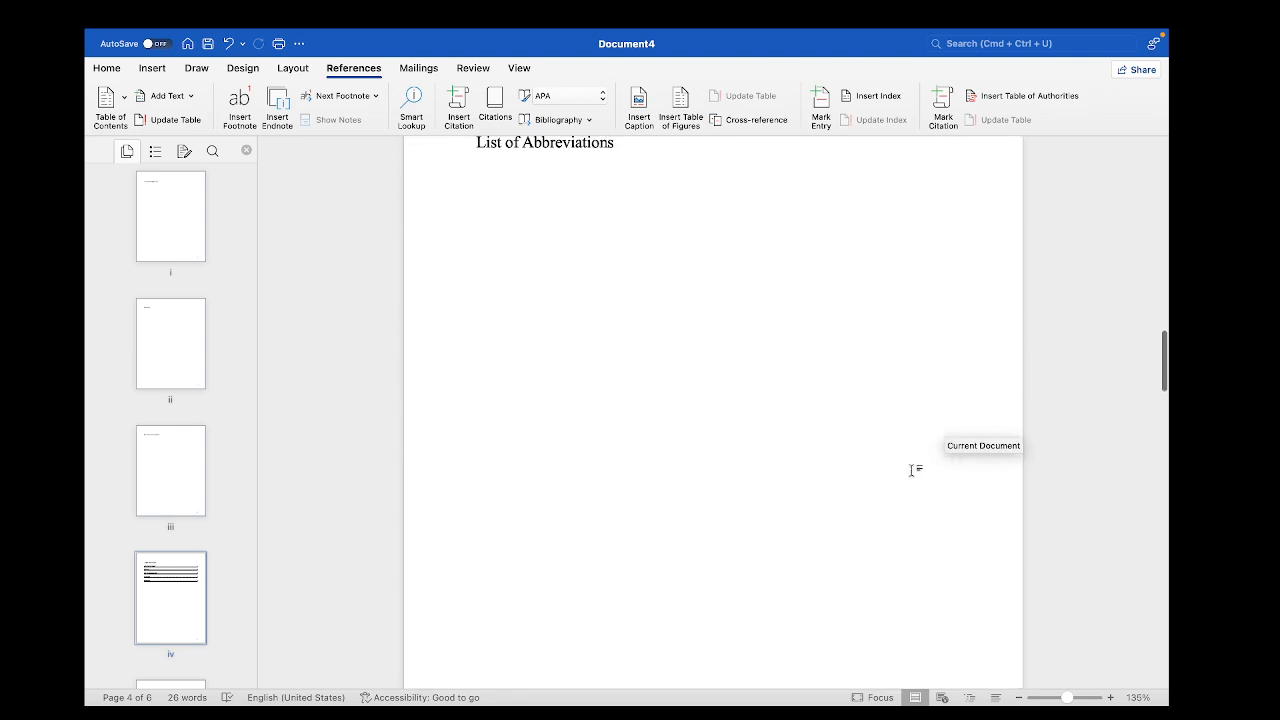
scroll(911, 471, up, 15)
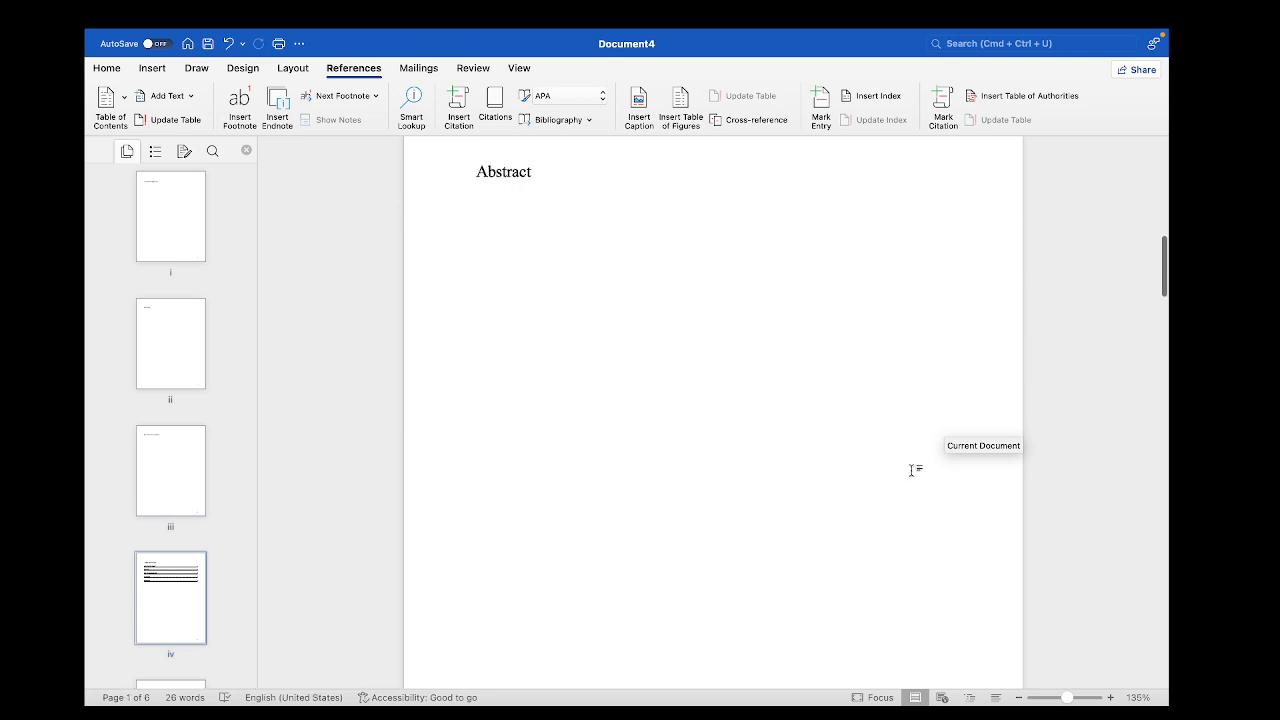
scroll(911, 471, down, 10)
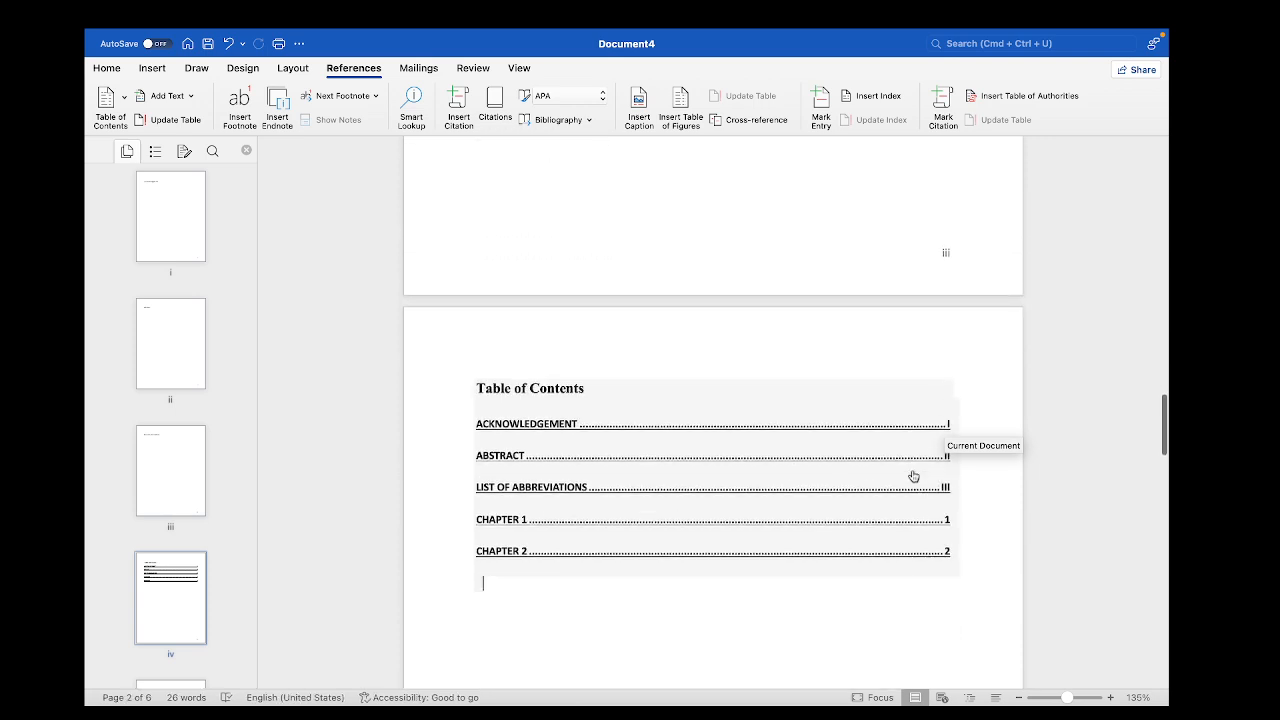
Insert a page break after the Chapter 2 heading and enter the heading "Chapter 3:" on the new page
scroll(913, 476, down, 4)
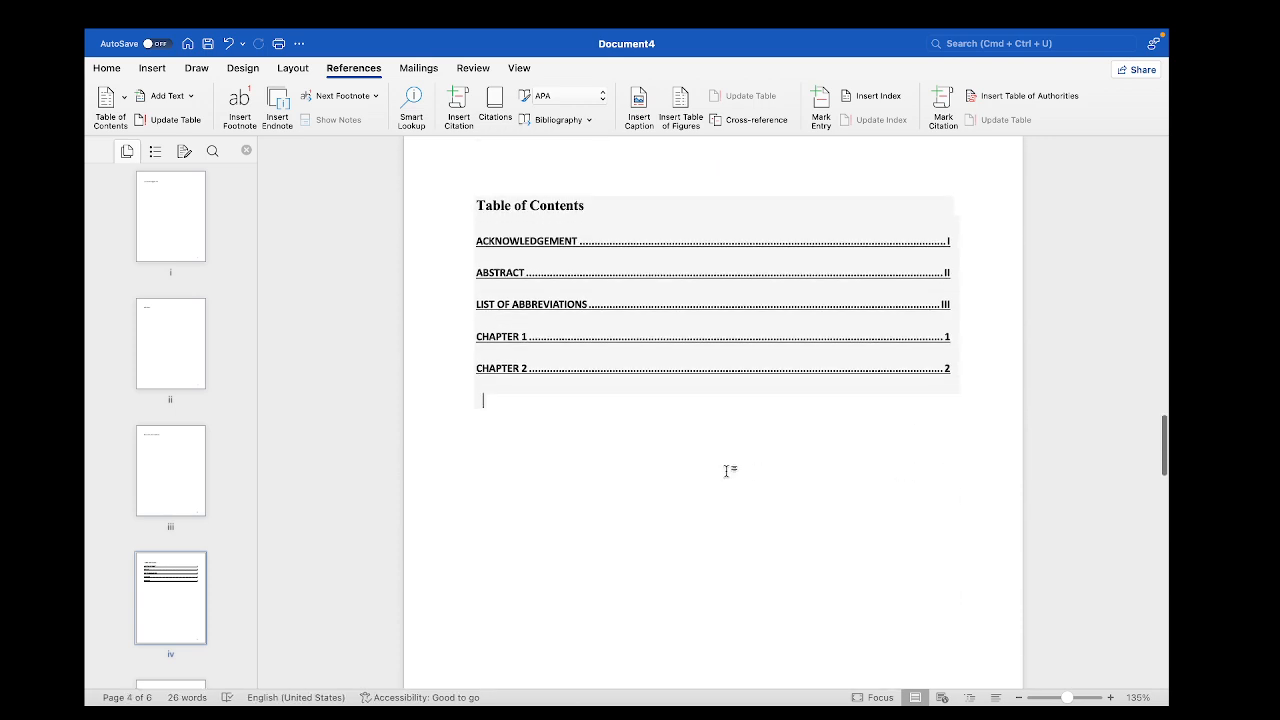
click(516, 419)
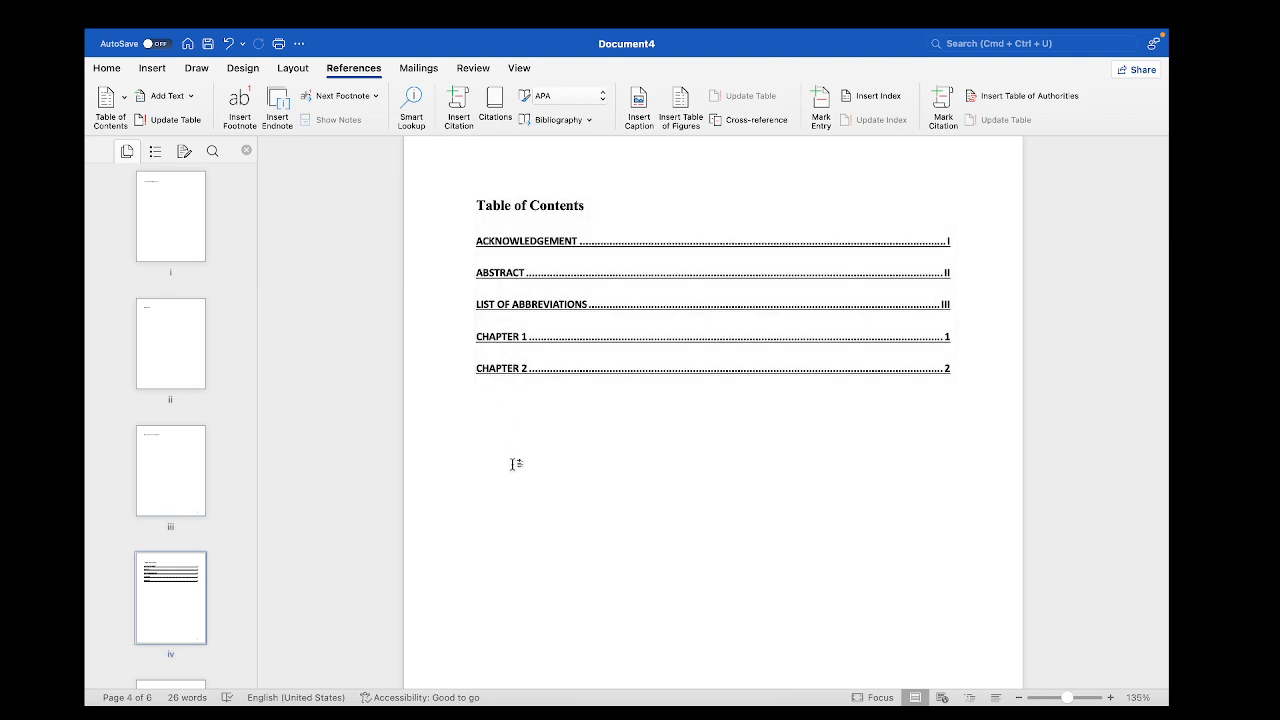
scroll(513, 463, down, 14)
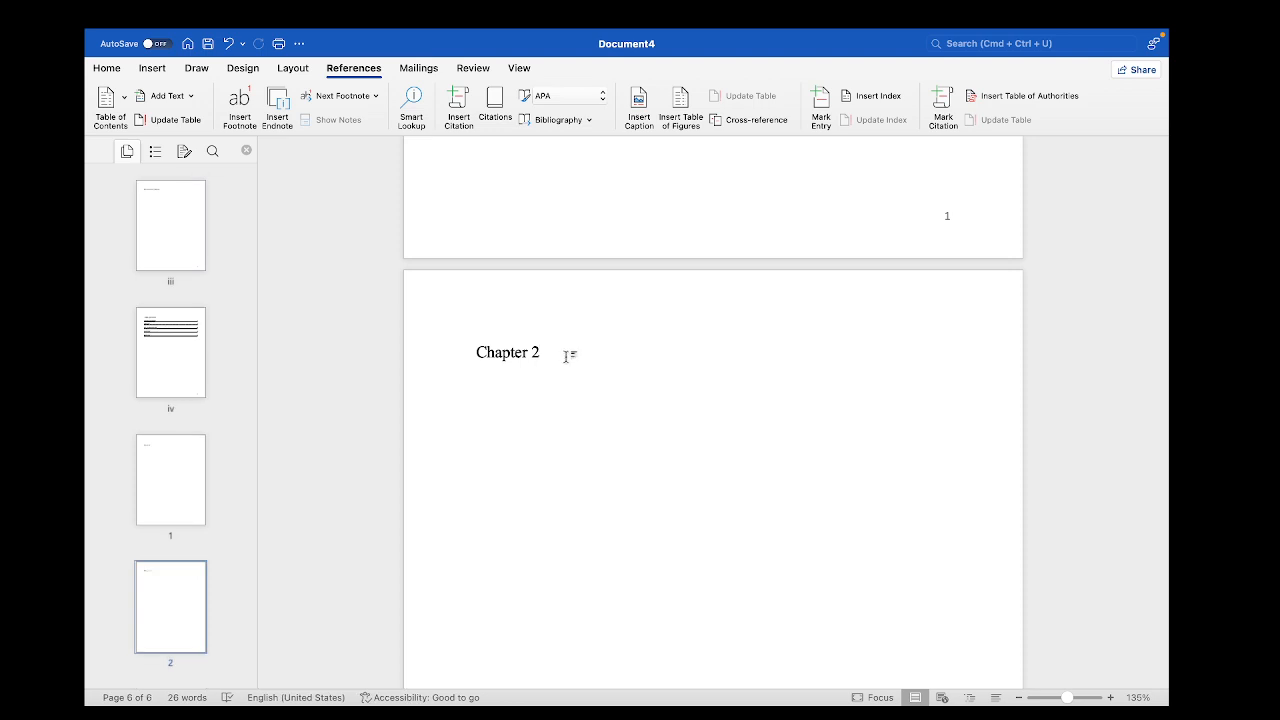
click(152, 68)
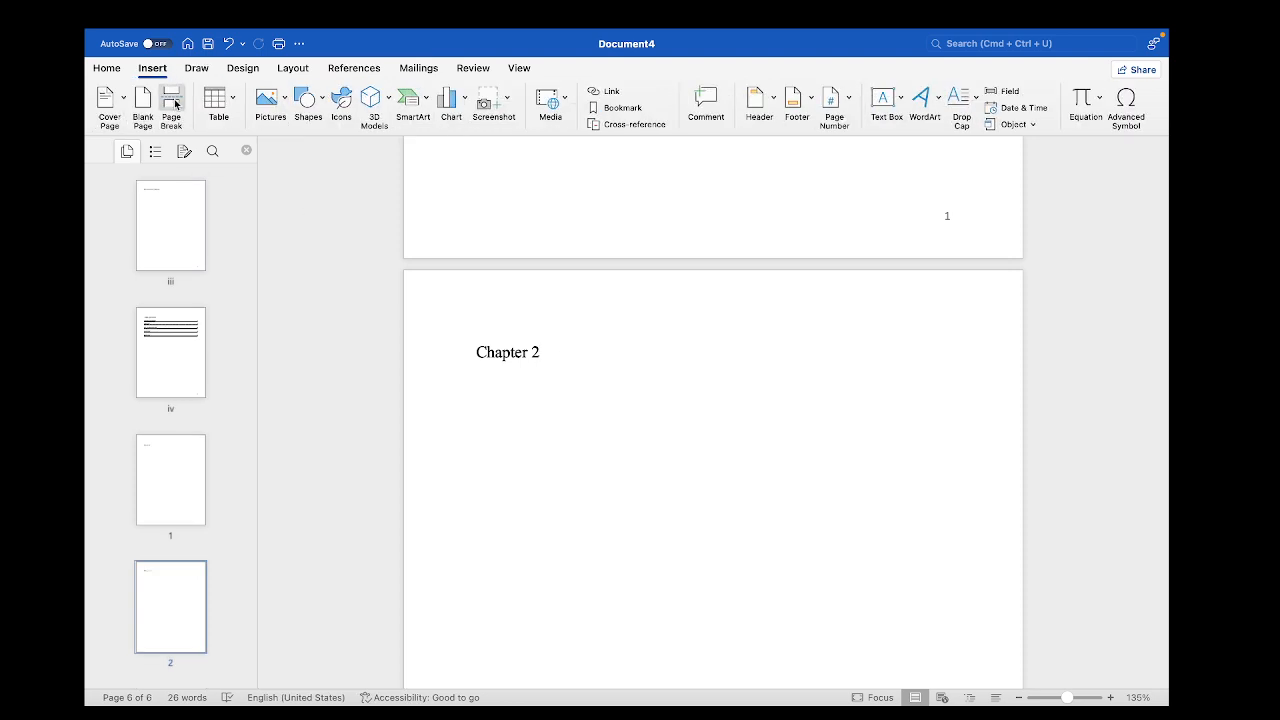
click(172, 103)
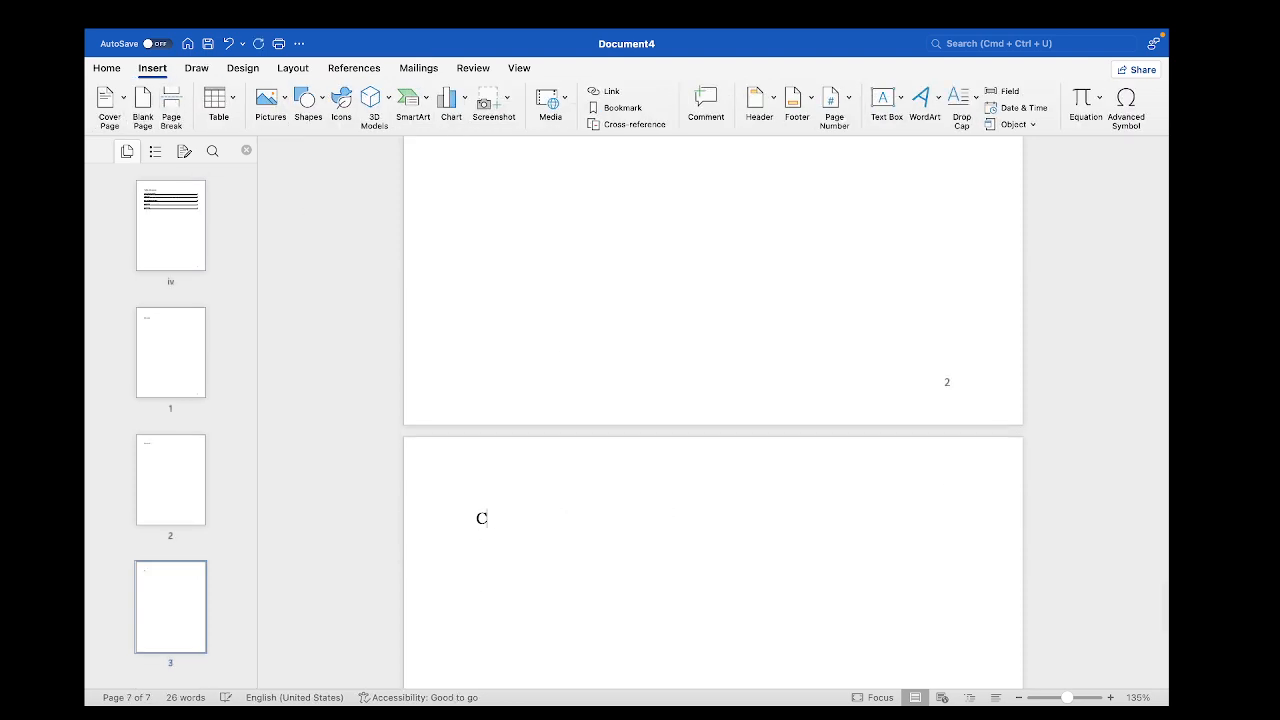
text(ha)
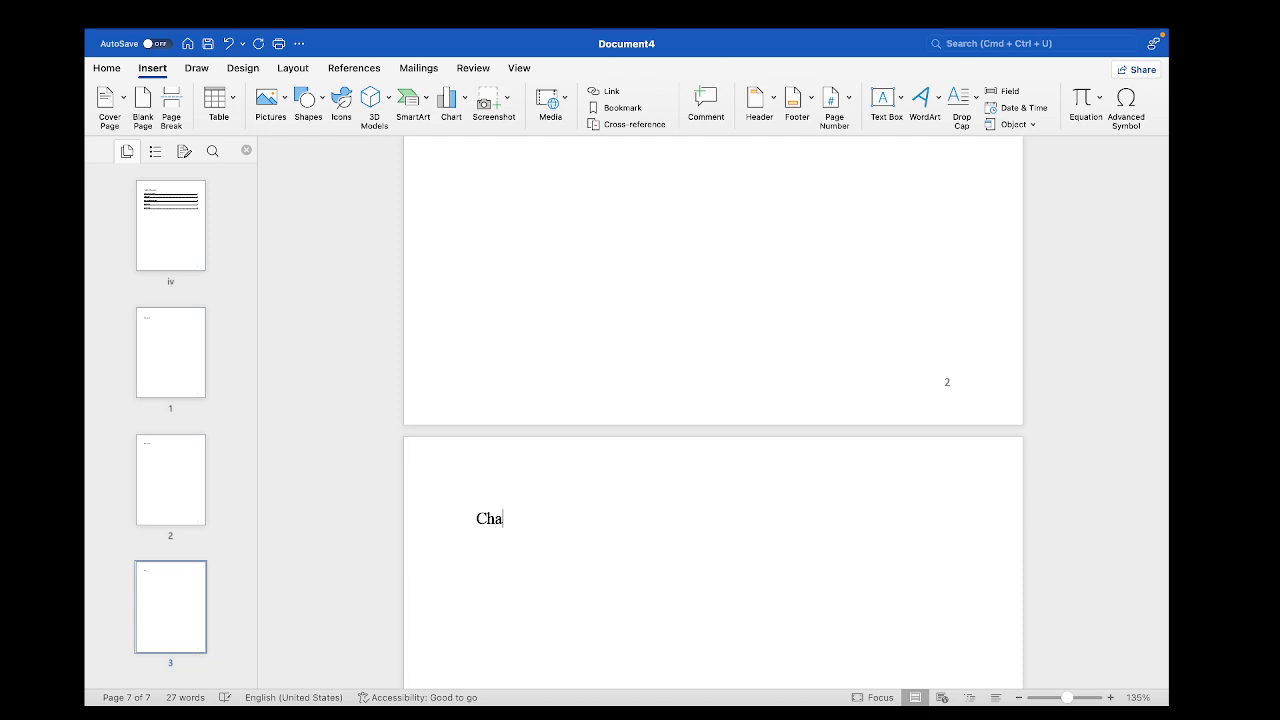
text(pter 3:)
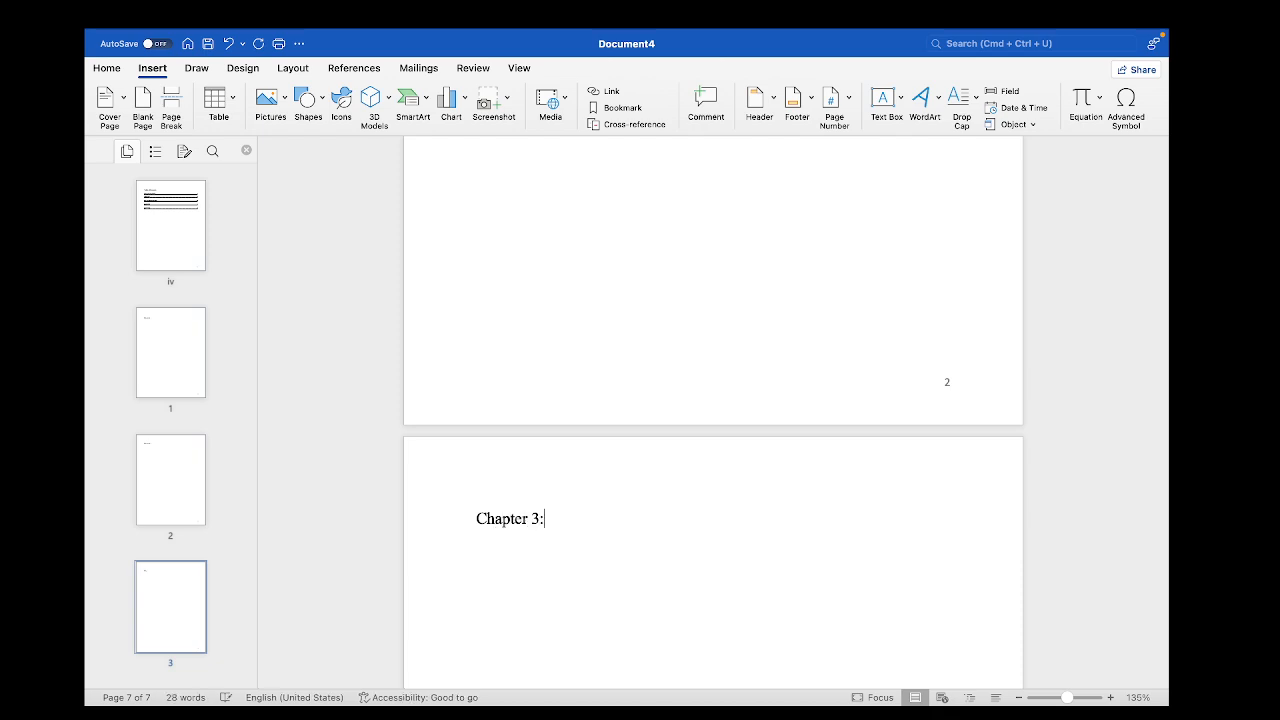
key(super+s)
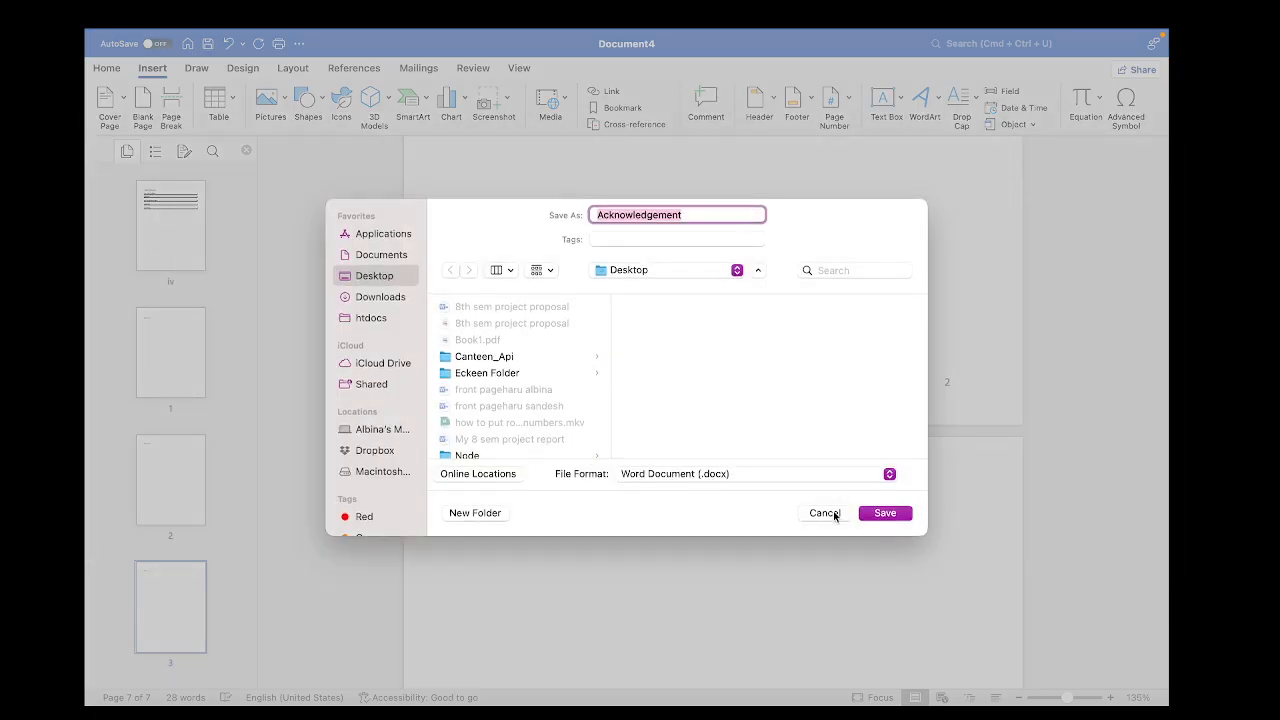
click(825, 513)
Apply the My Headings style to the "Chapter 3:" heading on page 3
scroll(660, 488, up, 15)
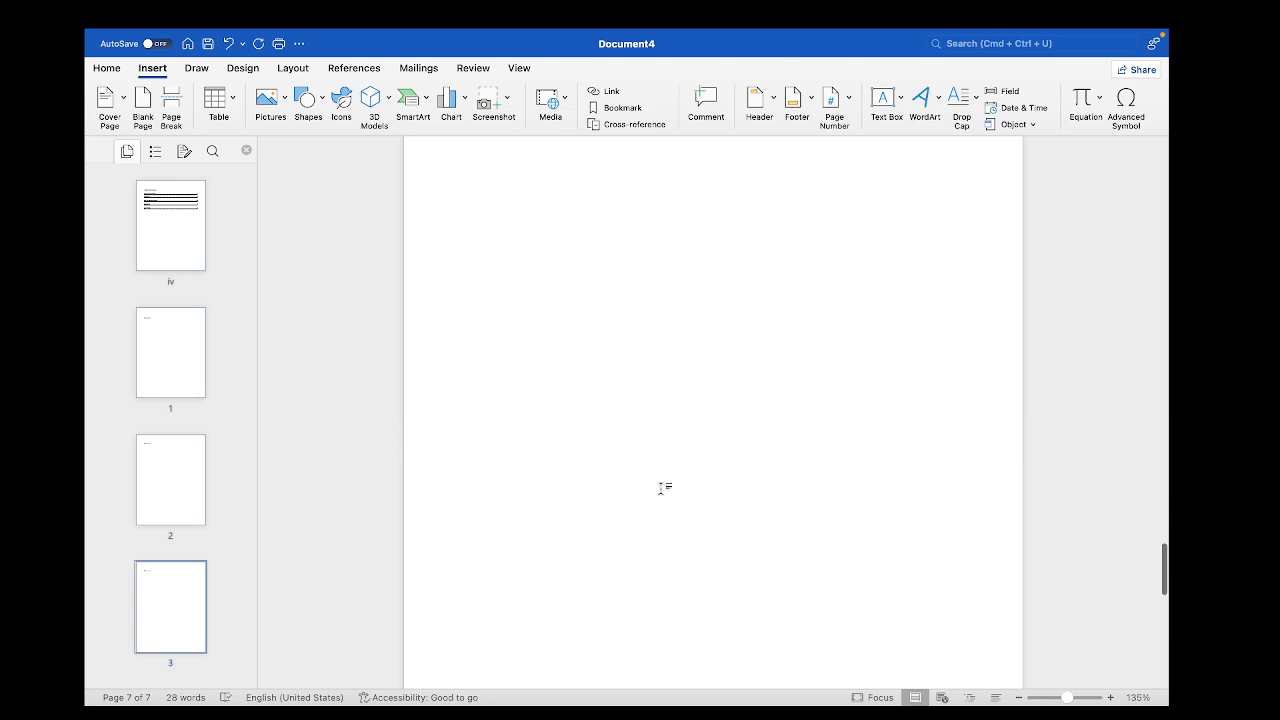
scroll(660, 488, up, 8)
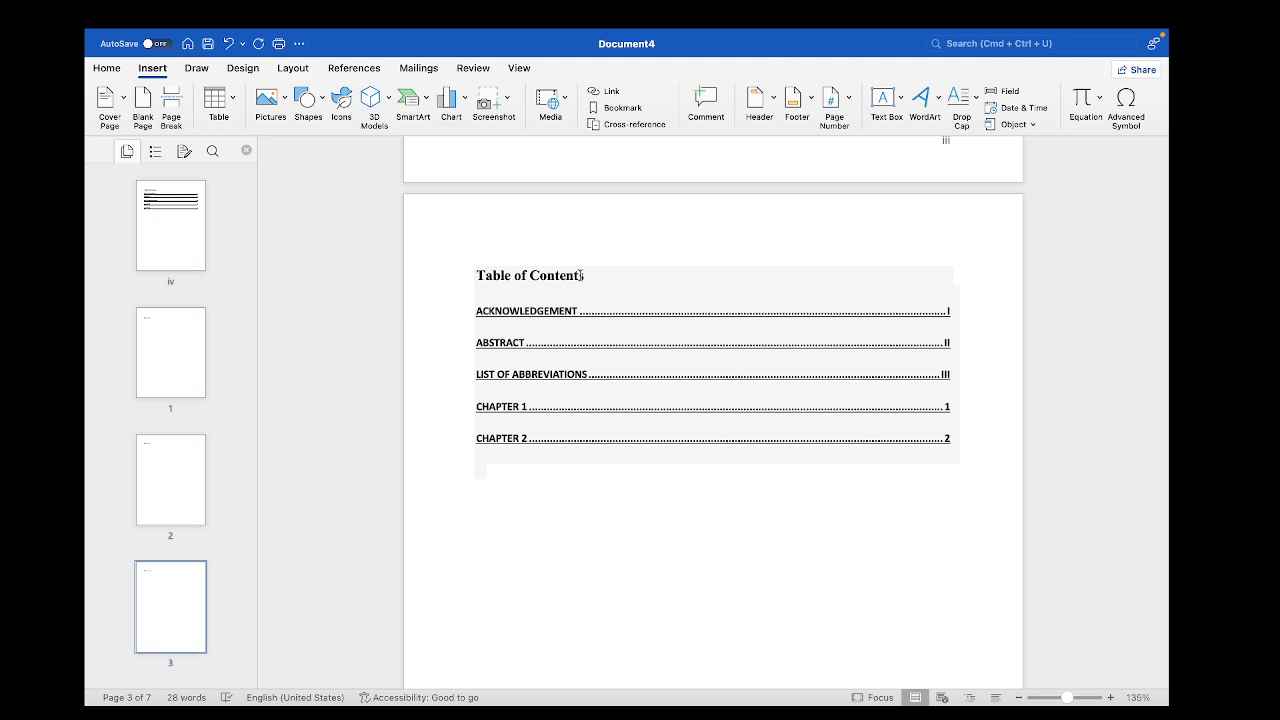
scroll(652, 525, down, 10)
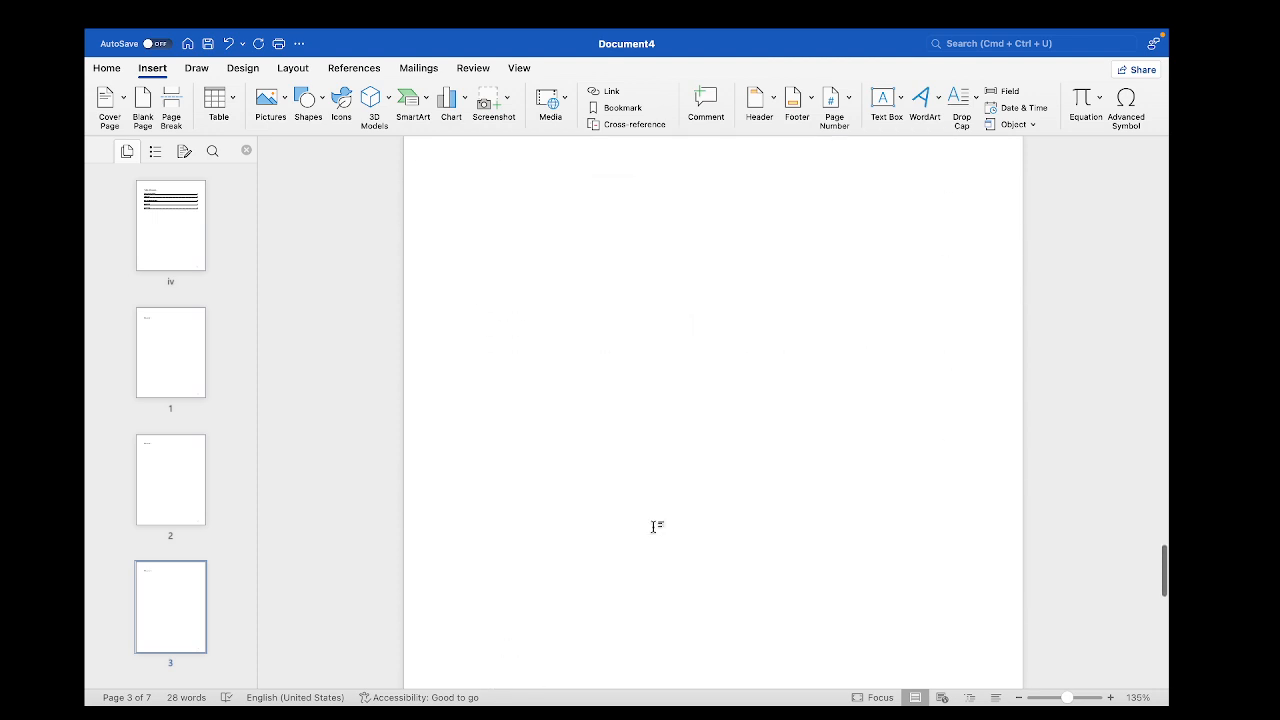
scroll(654, 525, down, 5)
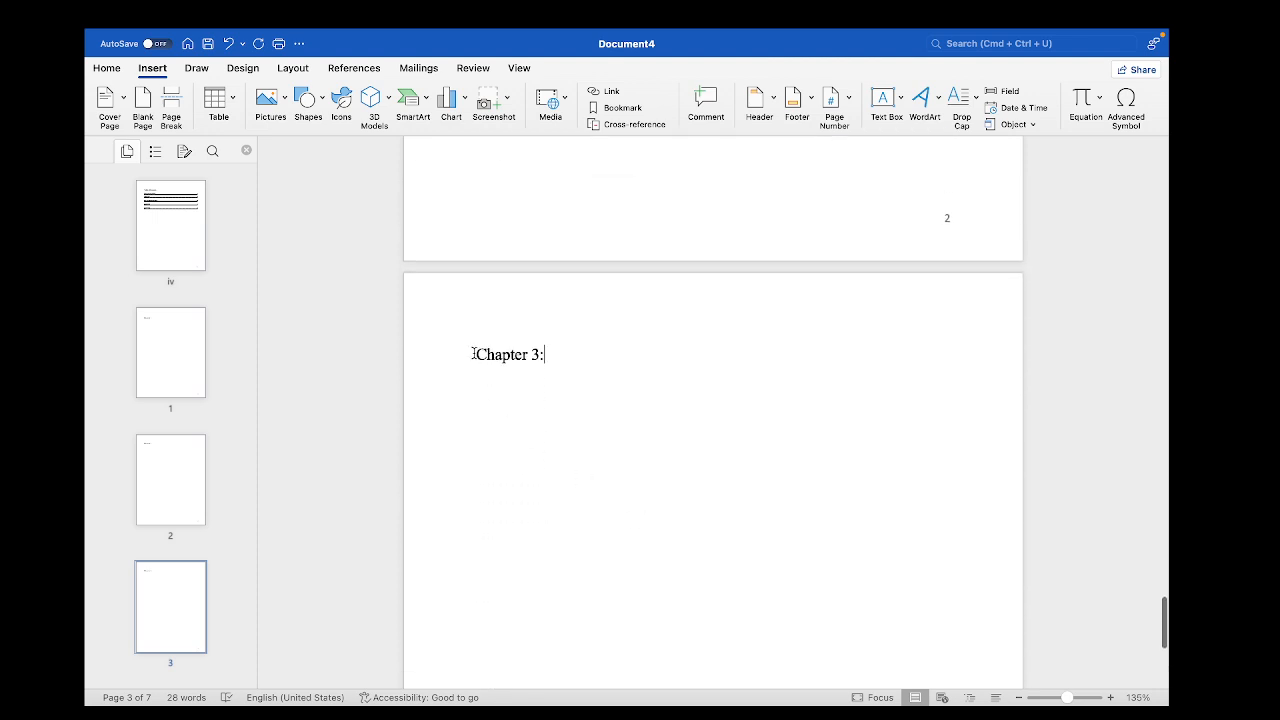
drag(473, 354, 555, 355)
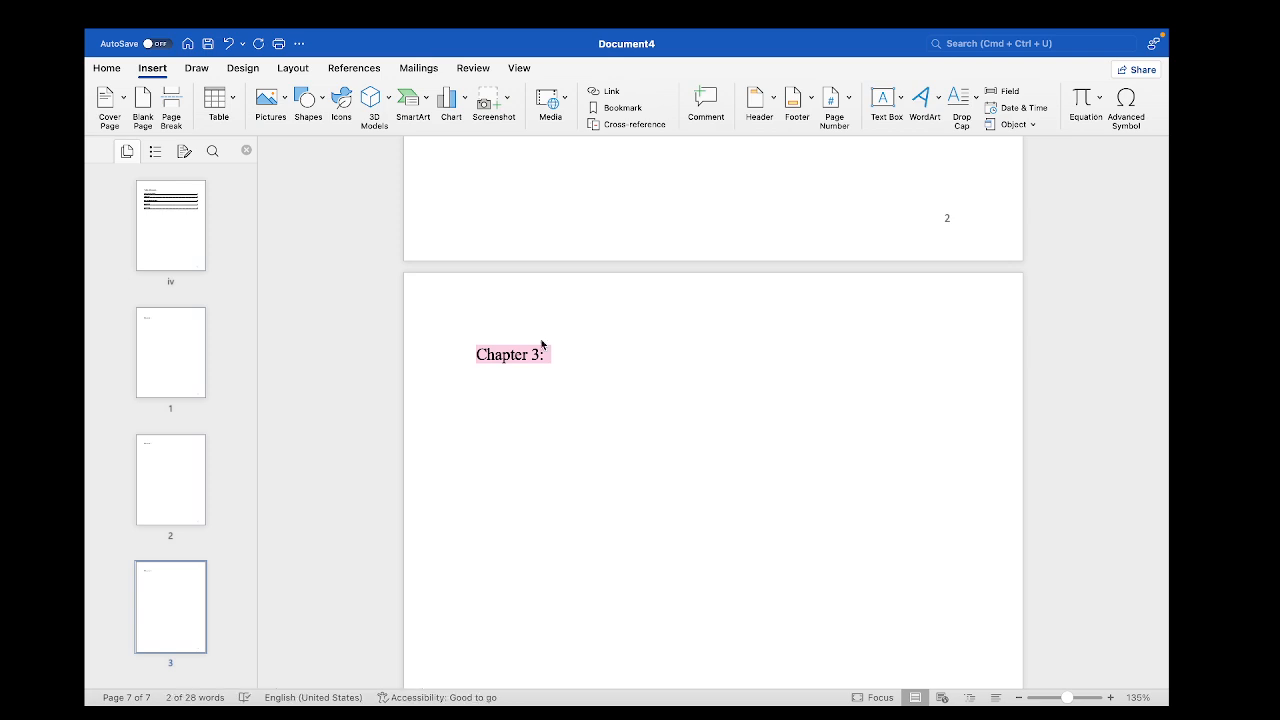
click(107, 68)
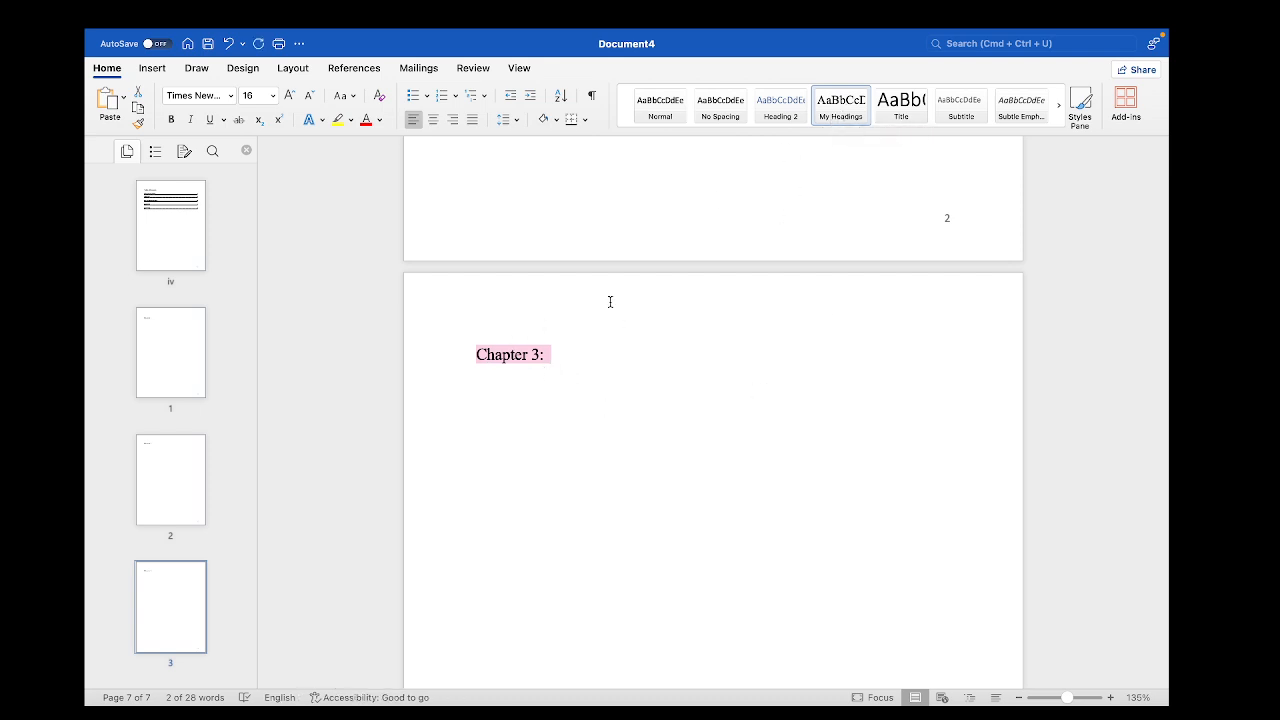
scroll(580, 495, up, 15)
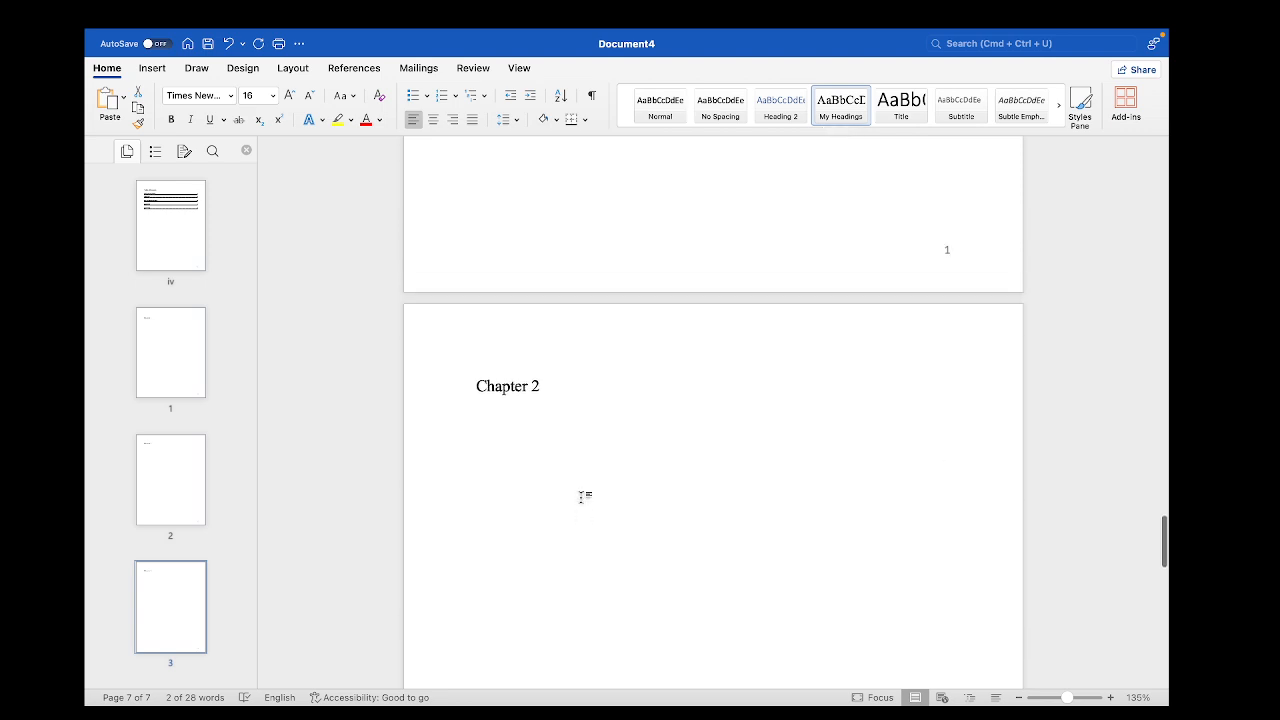
scroll(583, 494, down, 5)
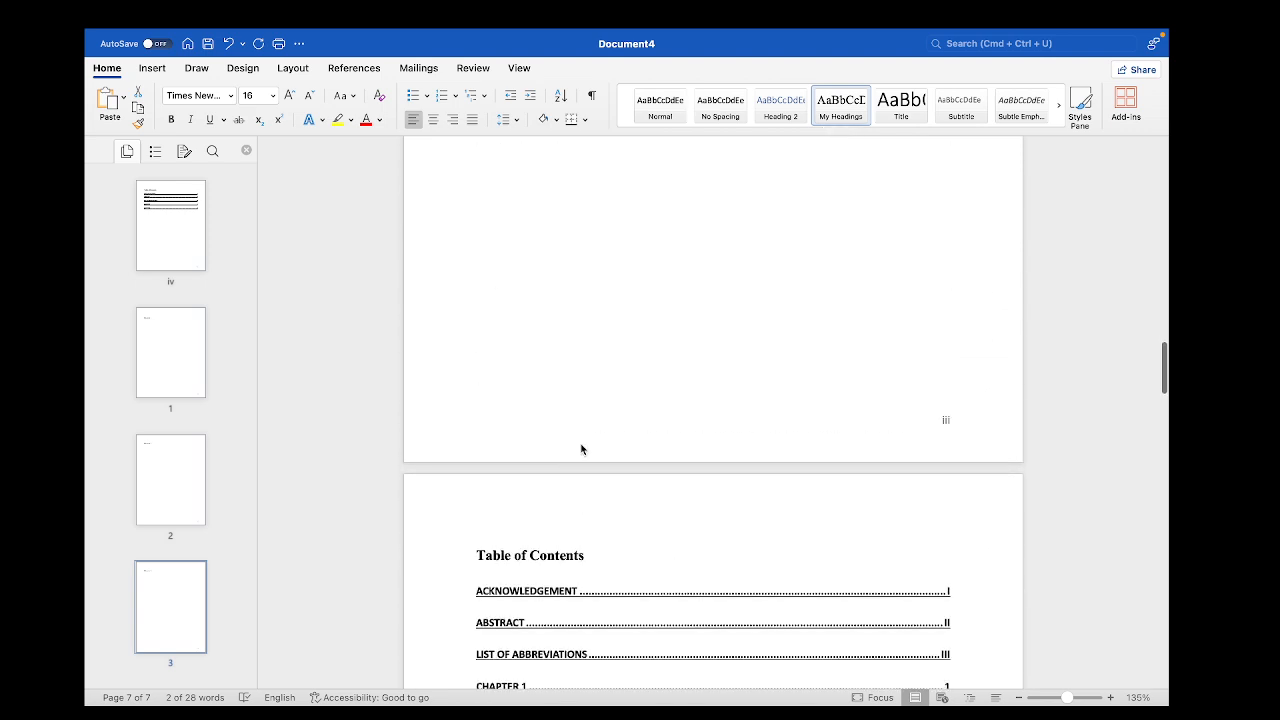
click(588, 296)
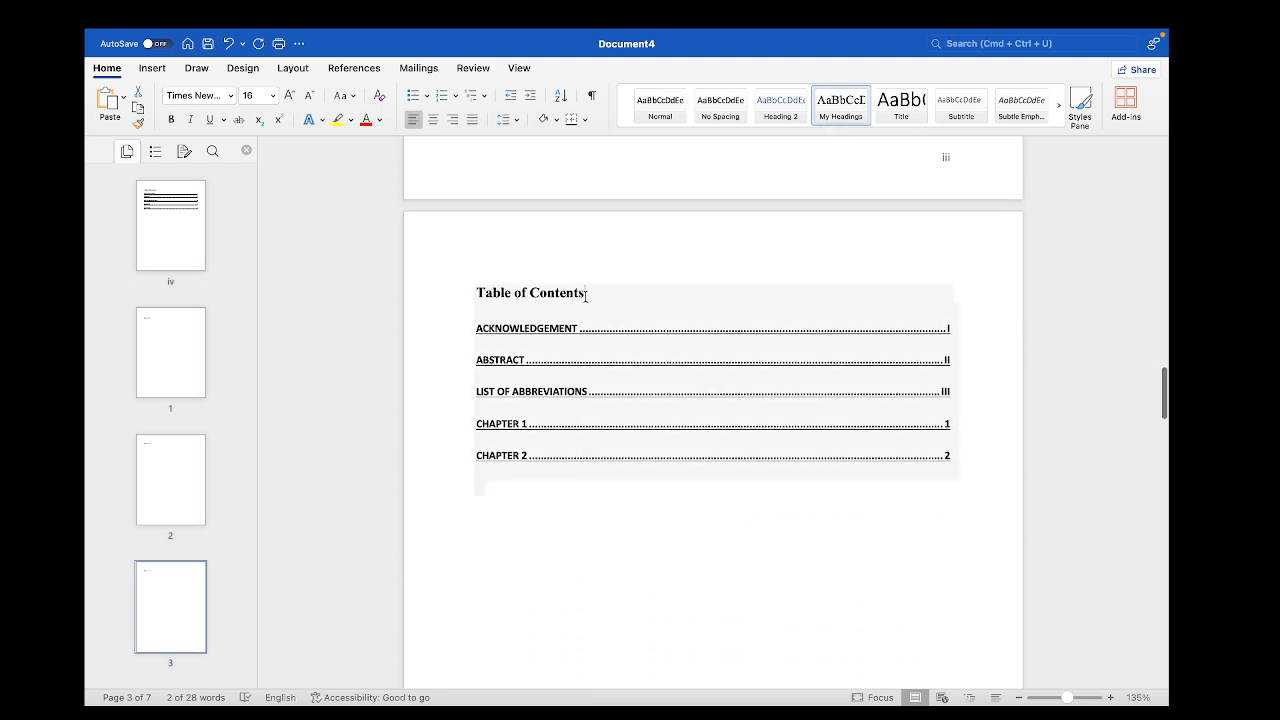
click(586, 296)
click(562, 277)
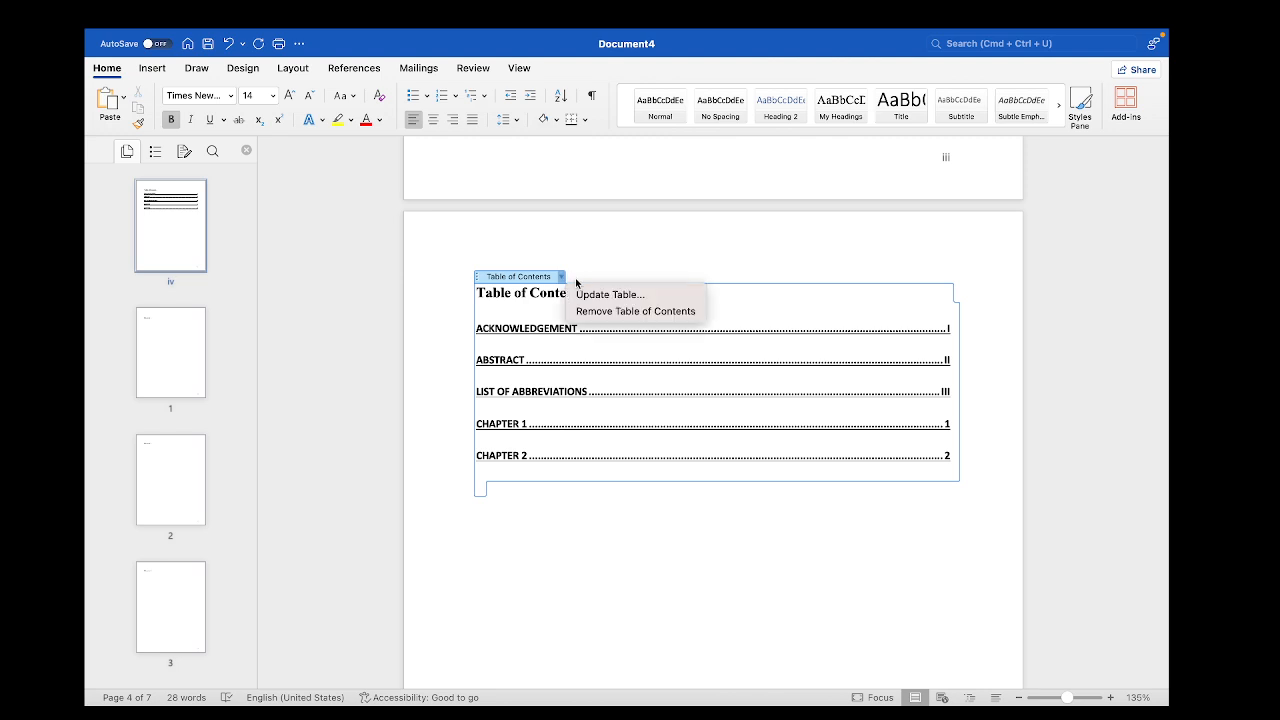
click(590, 251)
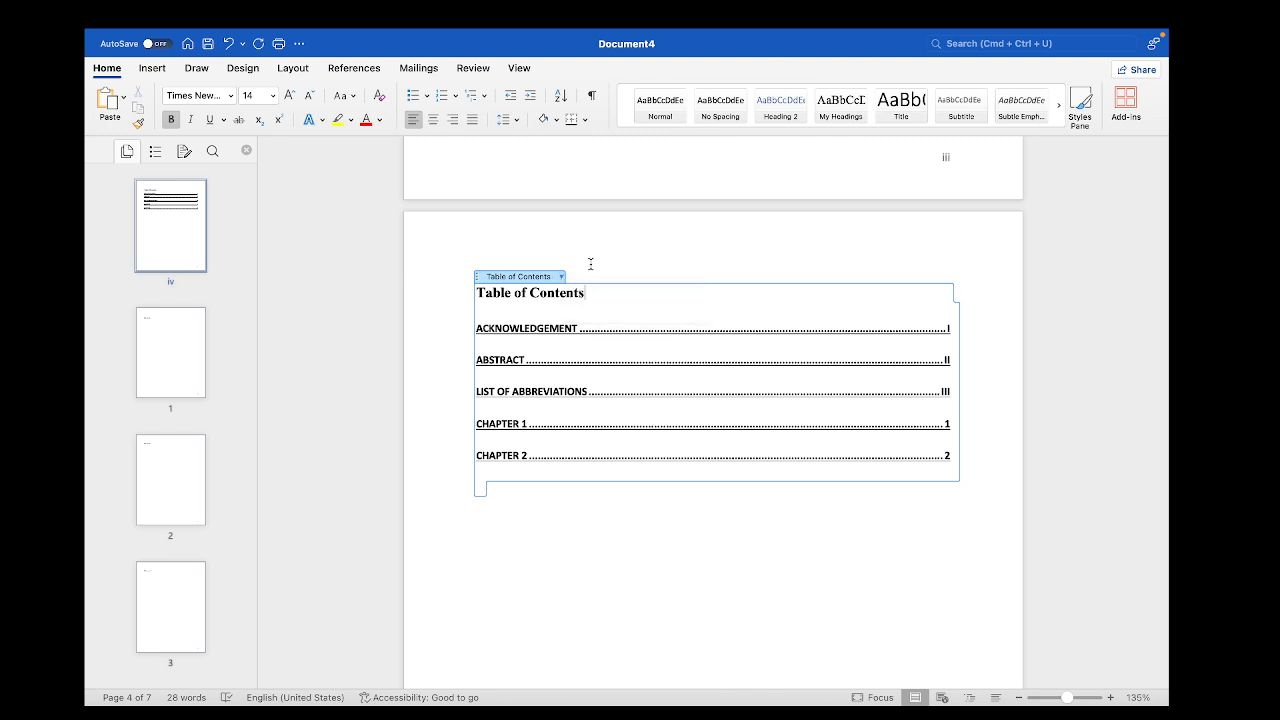
click(566, 488)
Update the entire table of contents on page iv to include the Chapter 3 heading
click(549, 291)
click(562, 278)
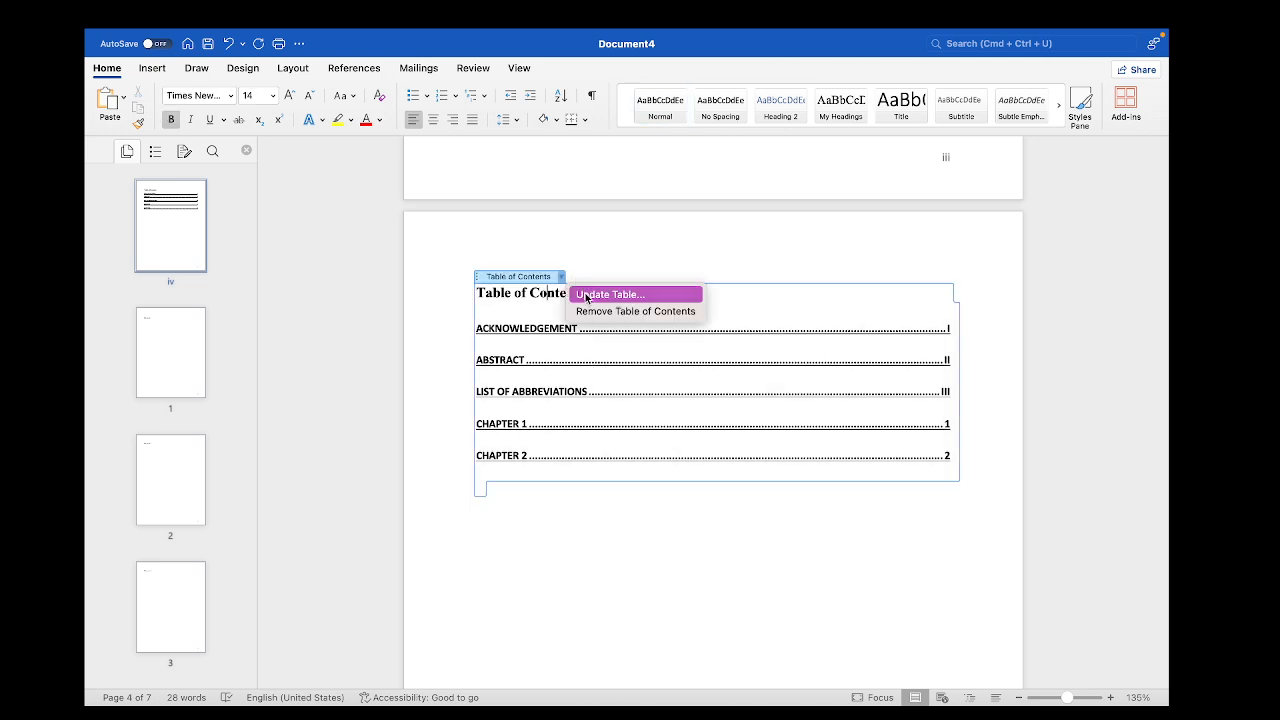
click(587, 295)
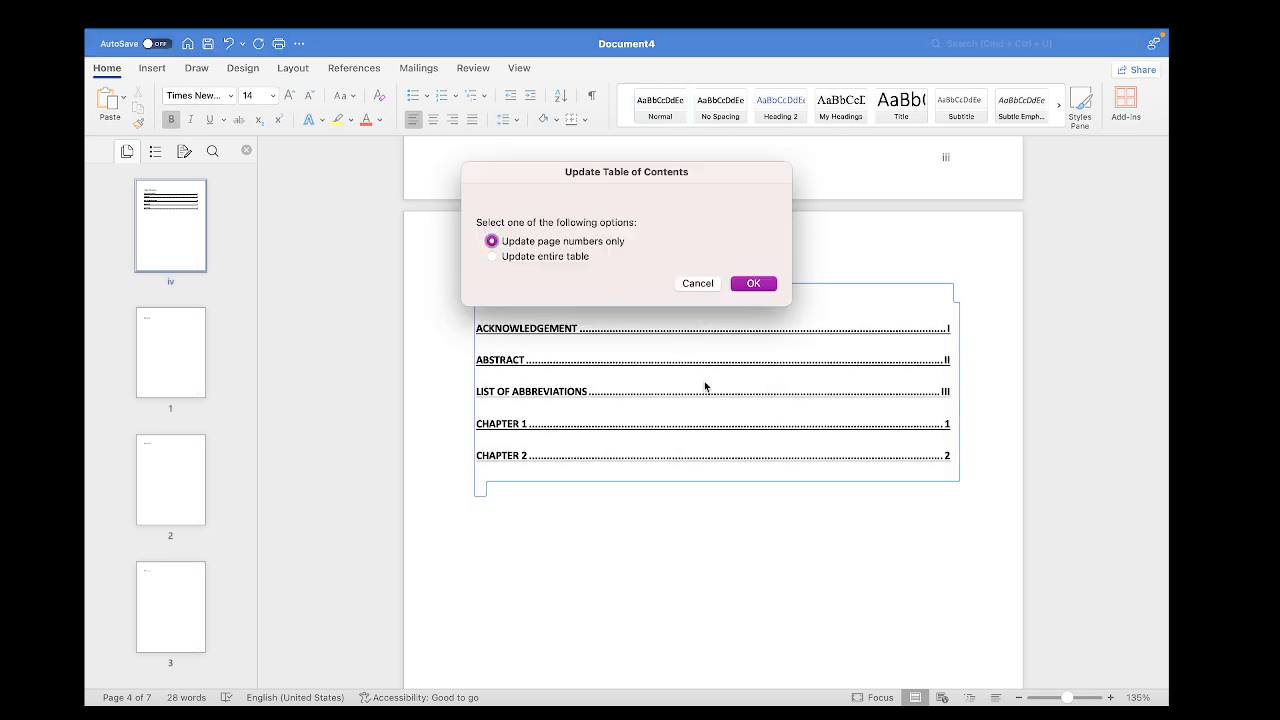
click(493, 257)
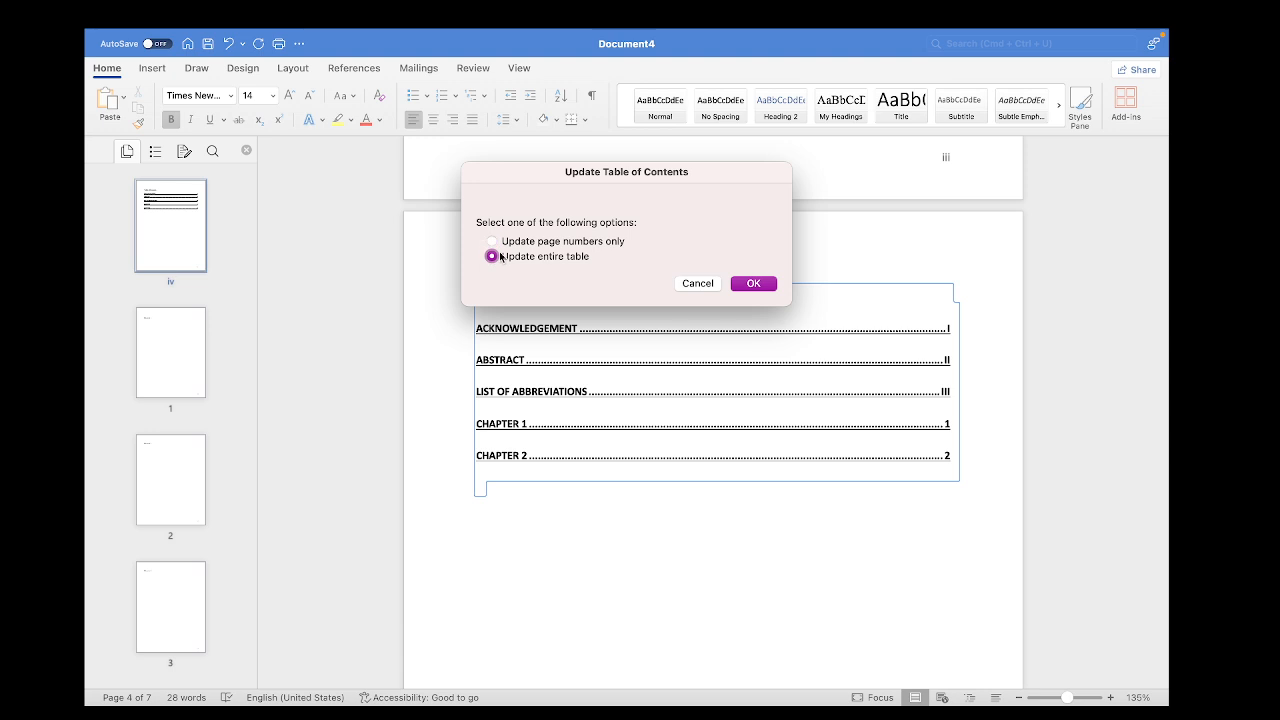
click(752, 284)
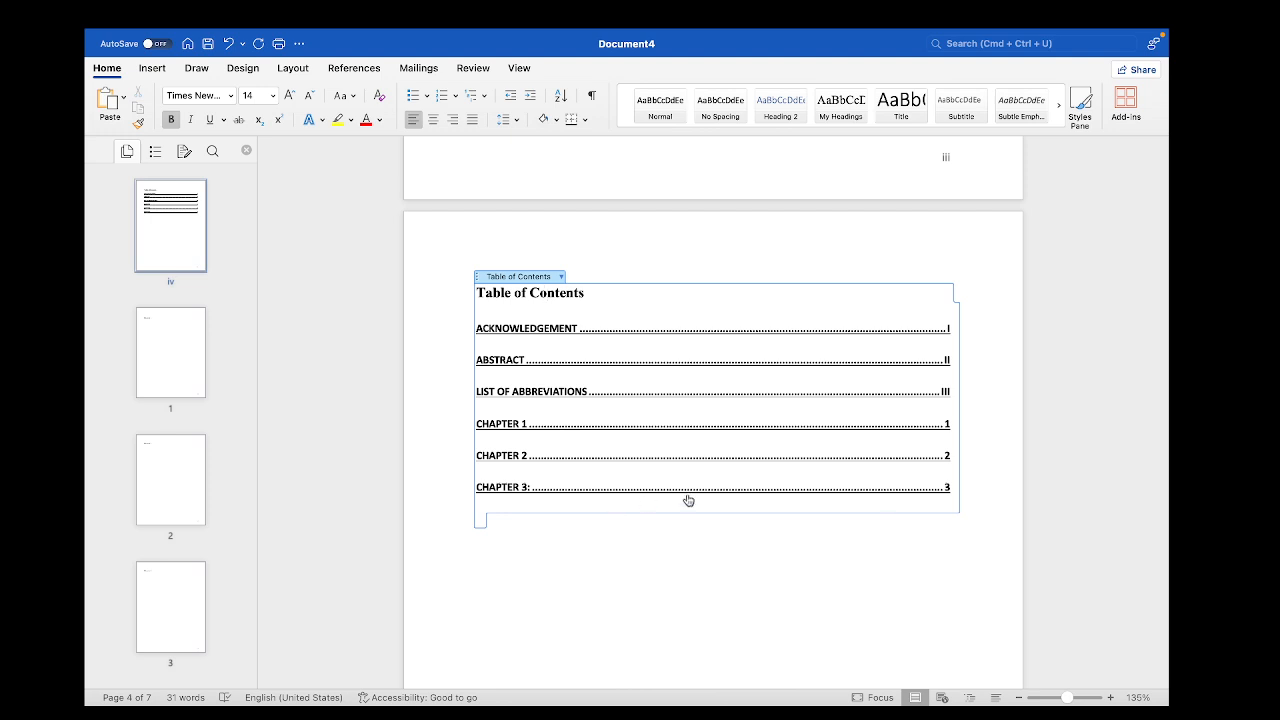
Review the updated table of contents and compare its entries with the headings and page numbers of the preceding pages
scroll(543, 518, down, 1)
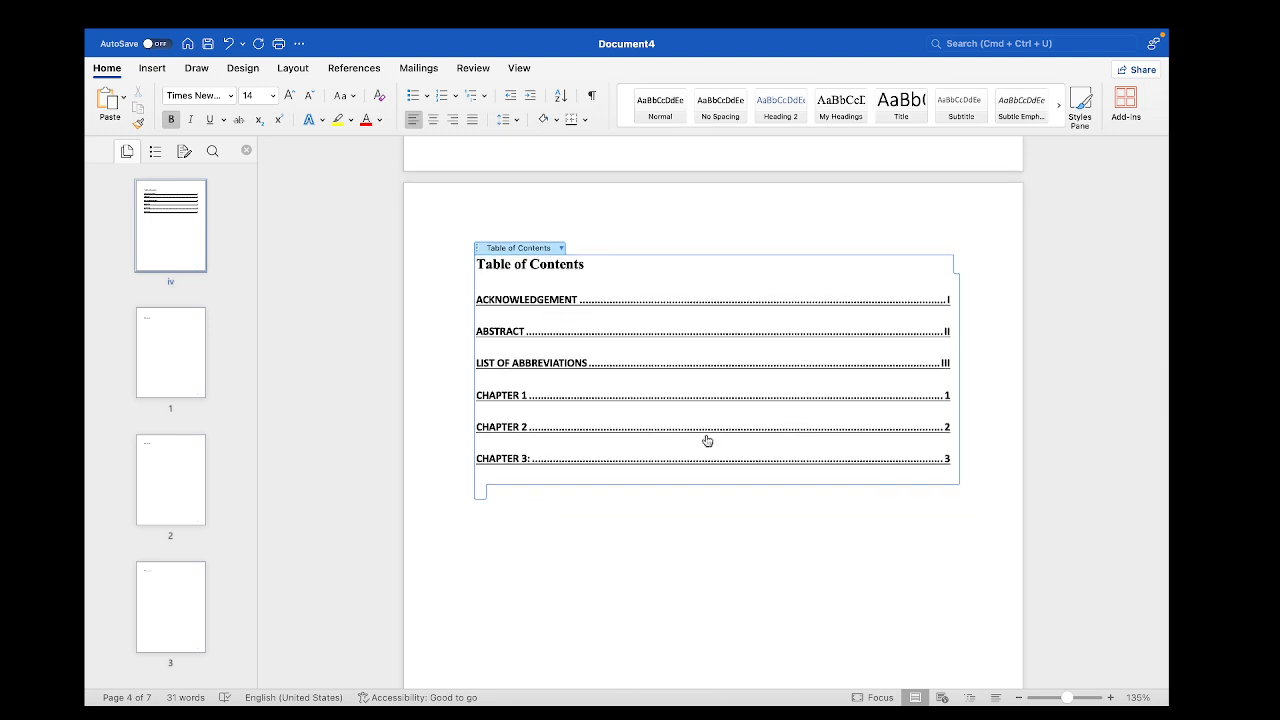
click(718, 614)
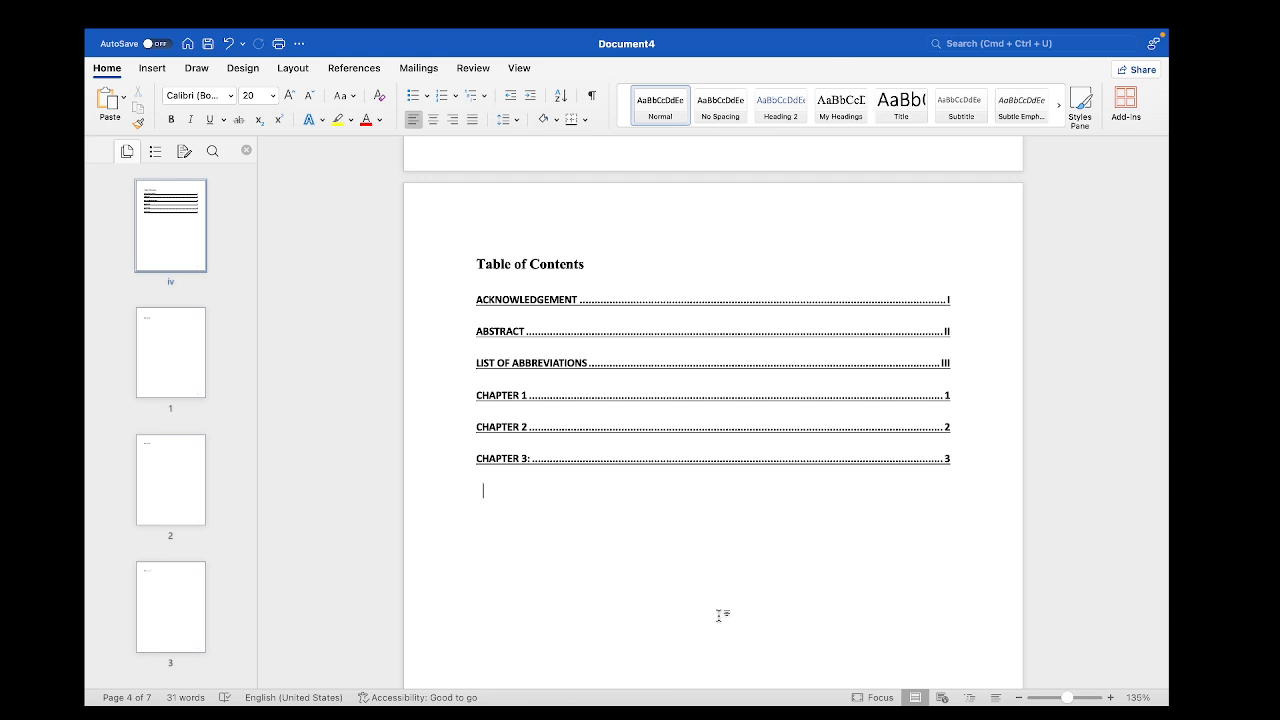
scroll(718, 614, up, 4)
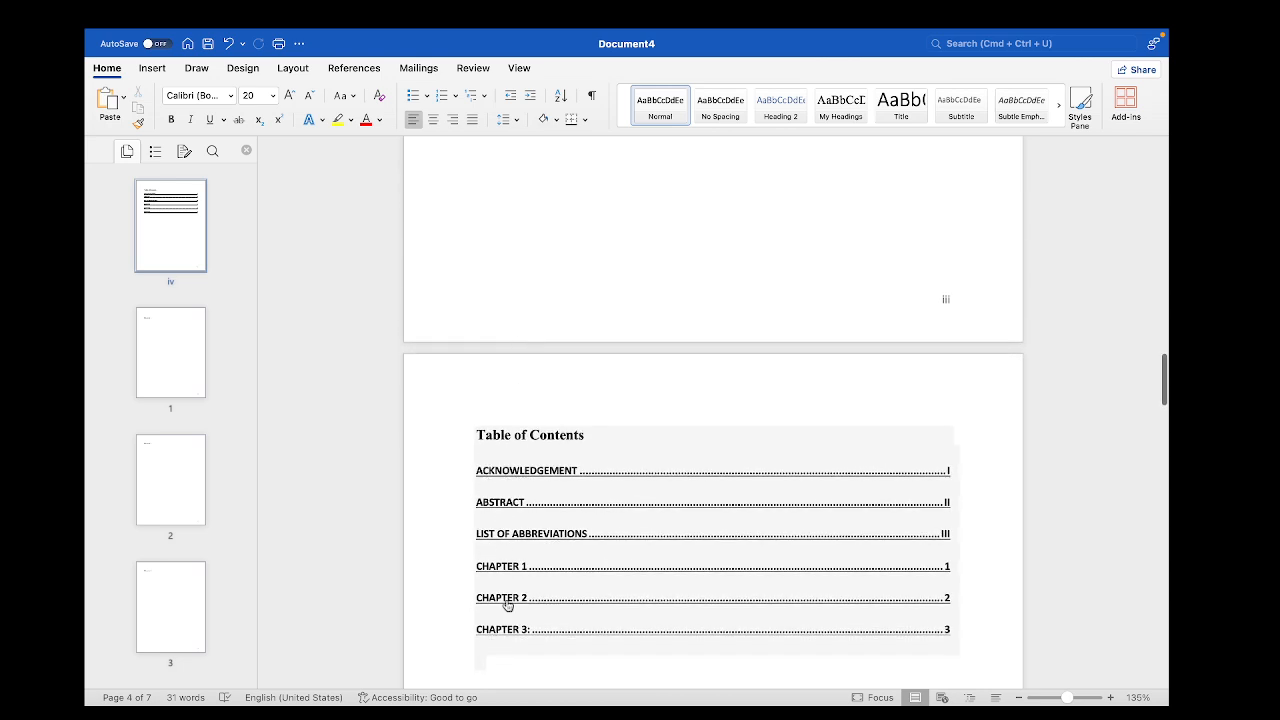
scroll(515, 580, down, 2)
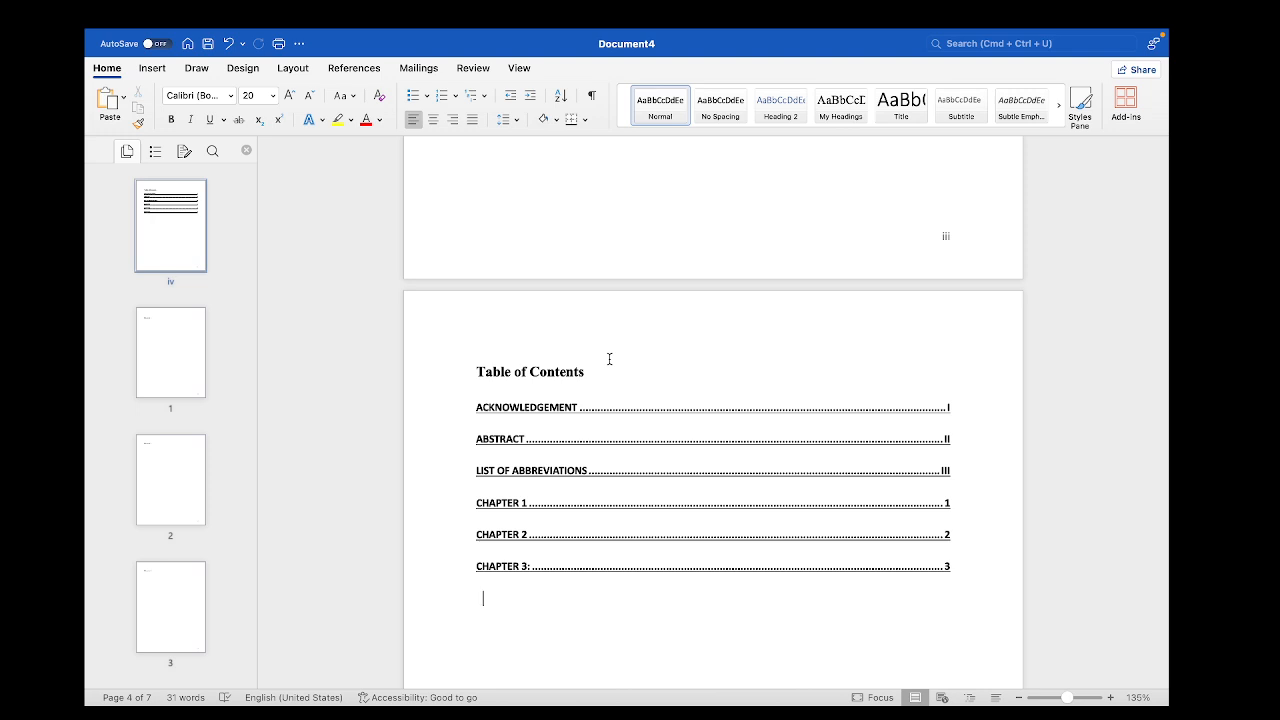
scroll(609, 359, up, 15)
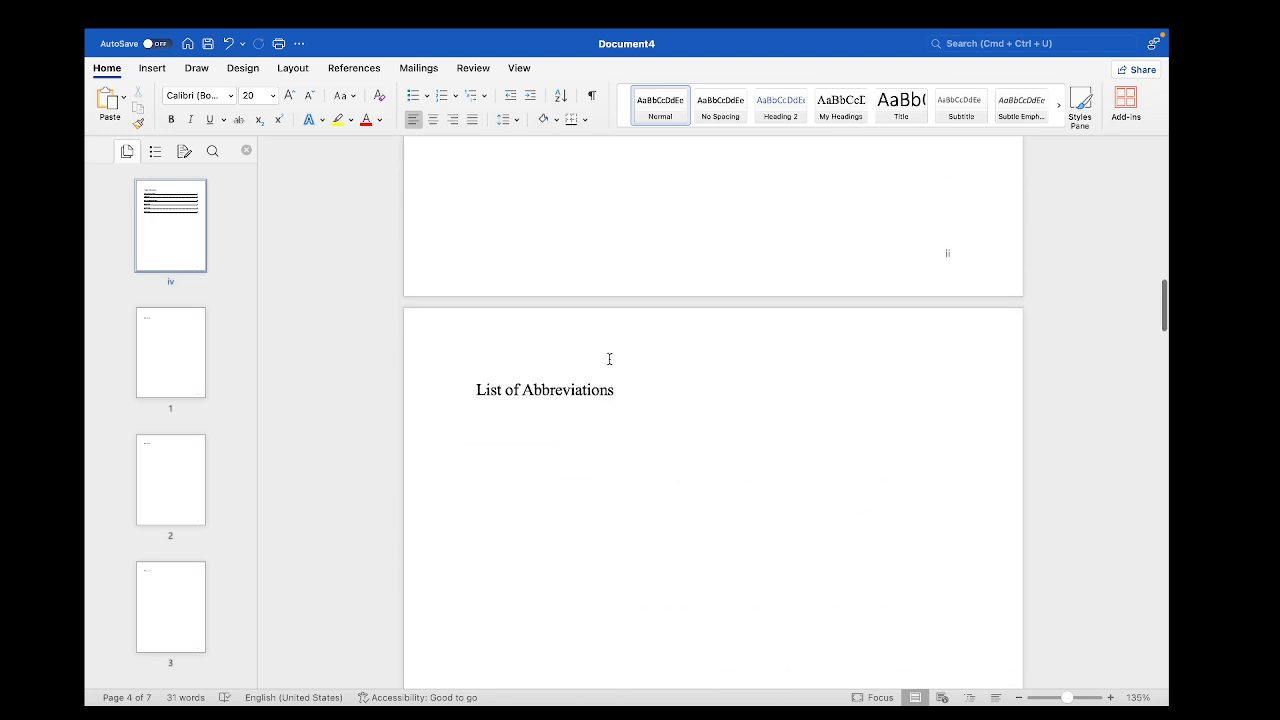
scroll(617, 408, up, 8)
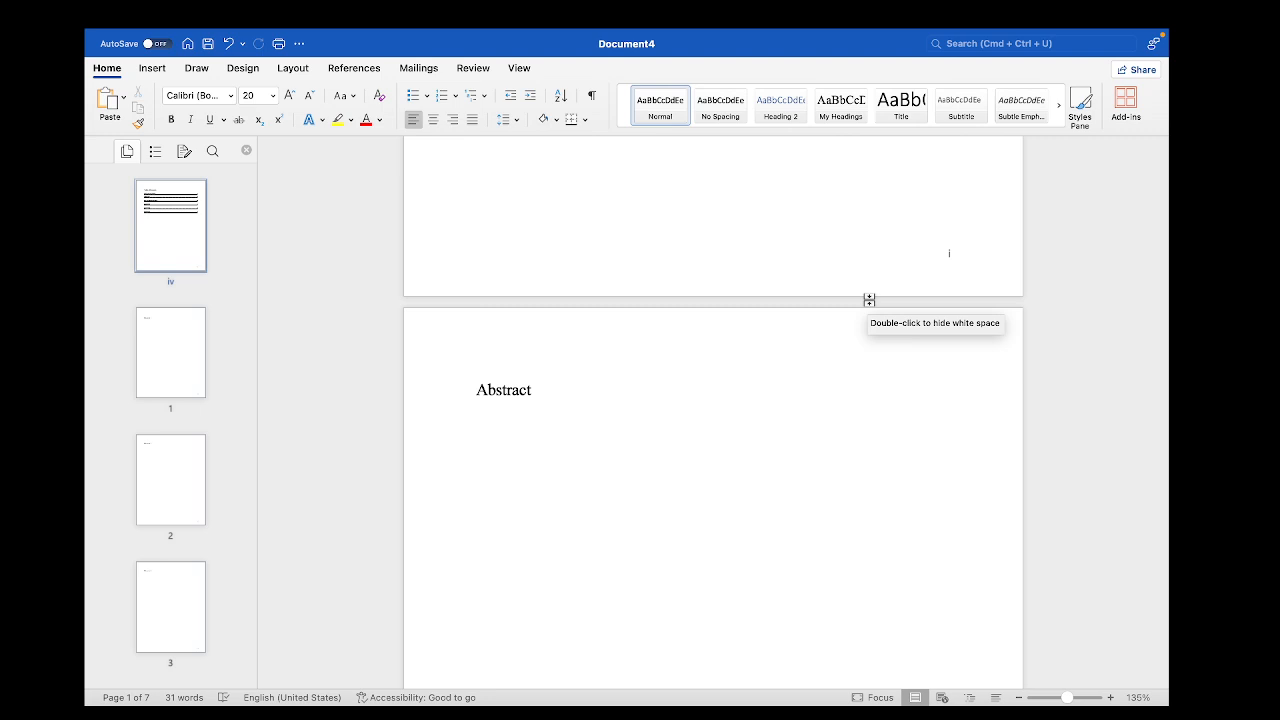
scroll(869, 299, up, 8)
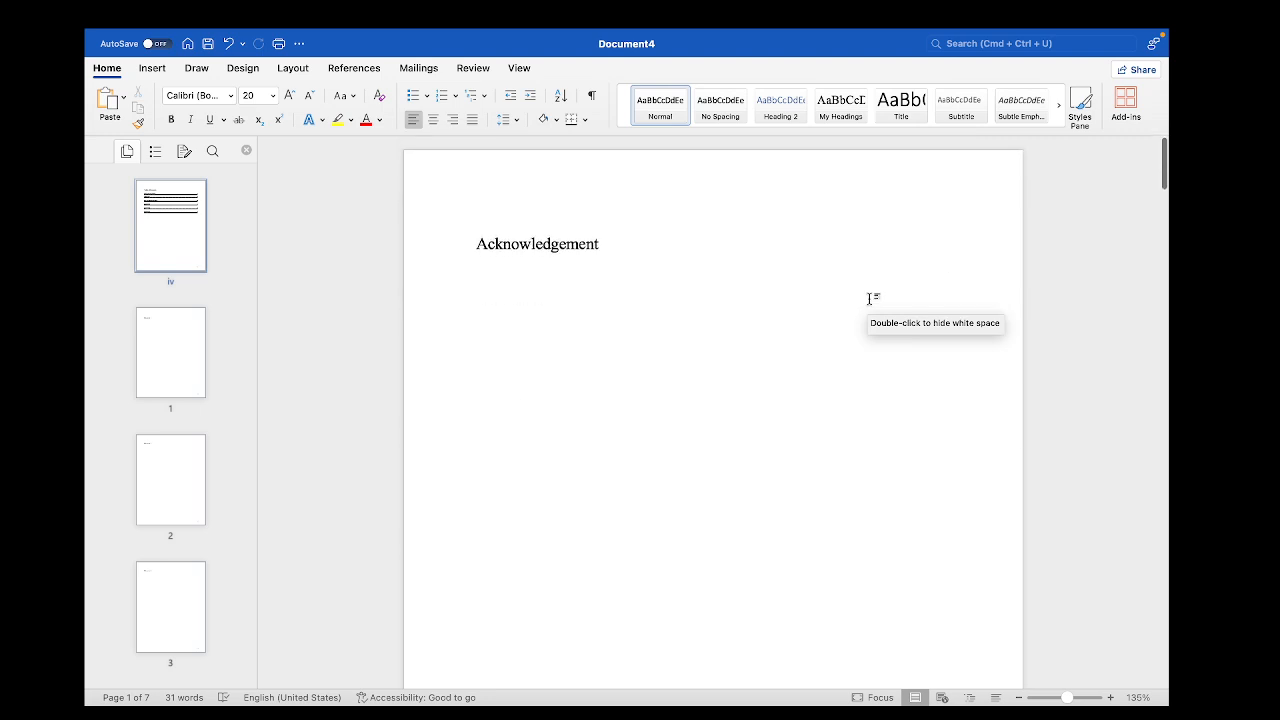